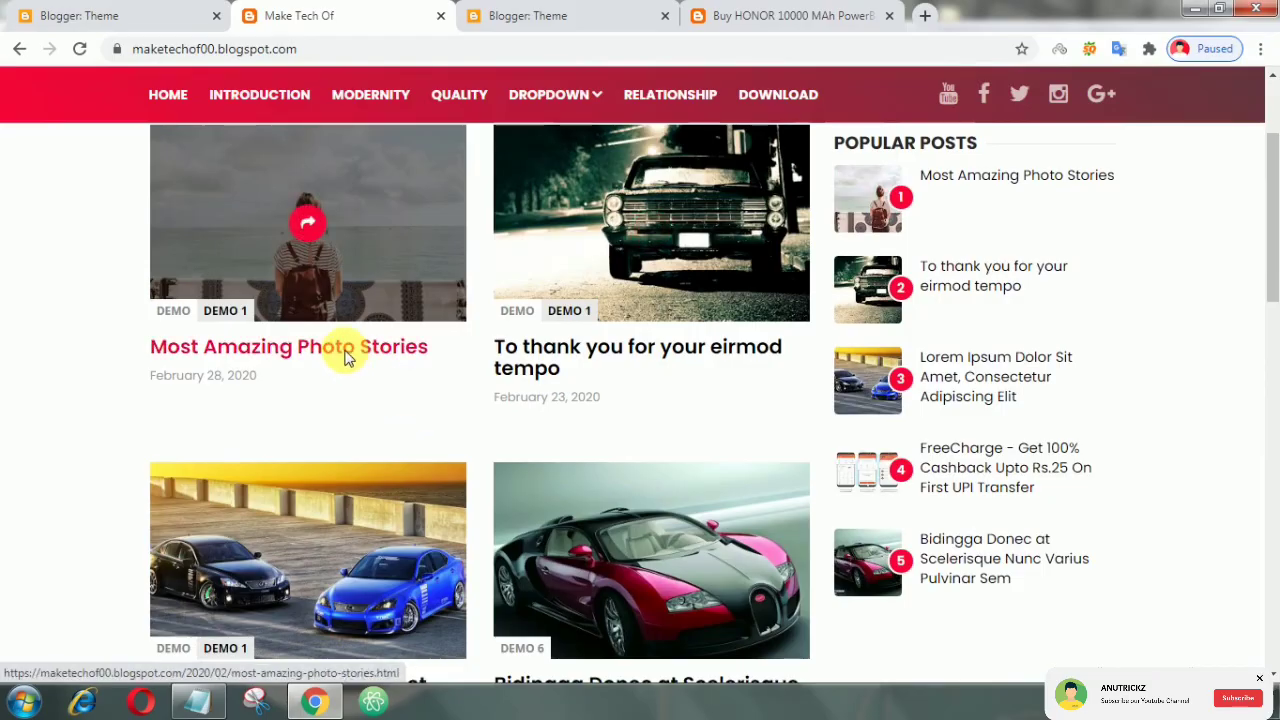
- Open the Most Amazing Photo Stories post and look over its styled quote
{"action": "left_click", "coordinate": [345, 355]}
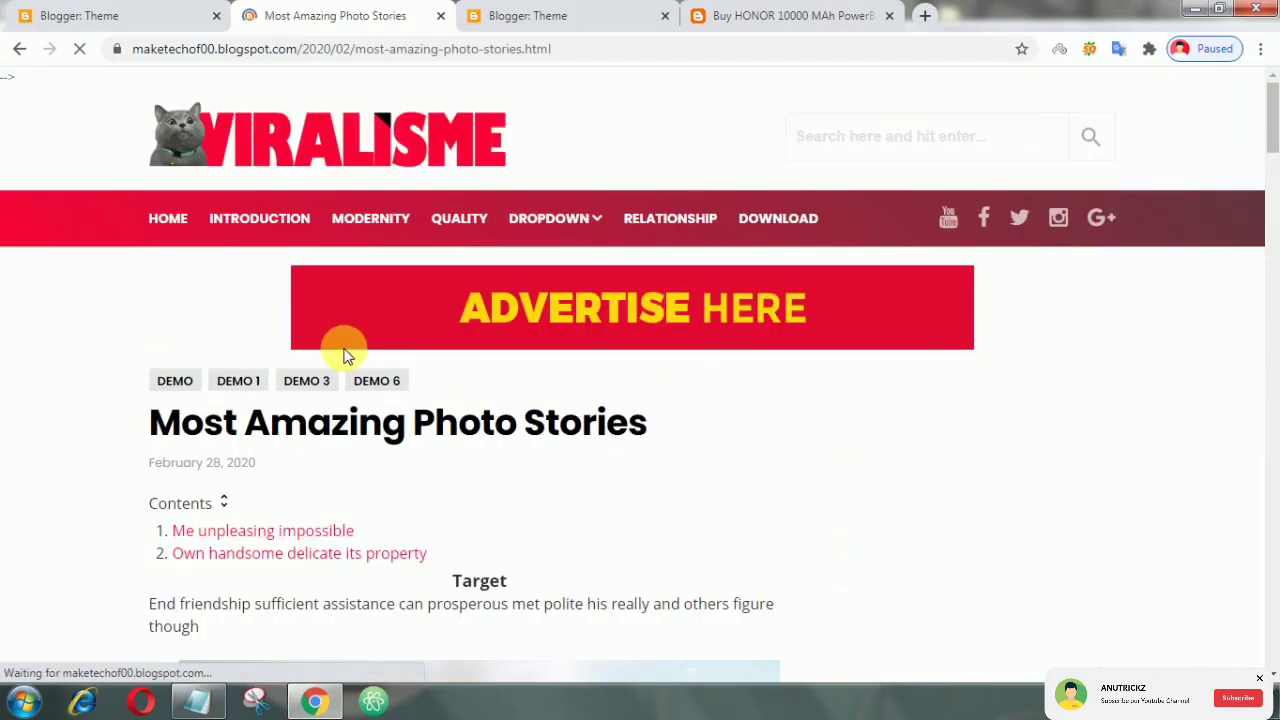
{"action": "scroll", "coordinate": [467, 396], "scroll_direction": "down", "scroll_amount": 5}
{"action": "scroll", "coordinate": [467, 396], "scroll_direction": "down", "scroll_amount": 3}
{"action": "scroll", "coordinate": [467, 396], "scroll_direction": "down", "scroll_amount": 2}
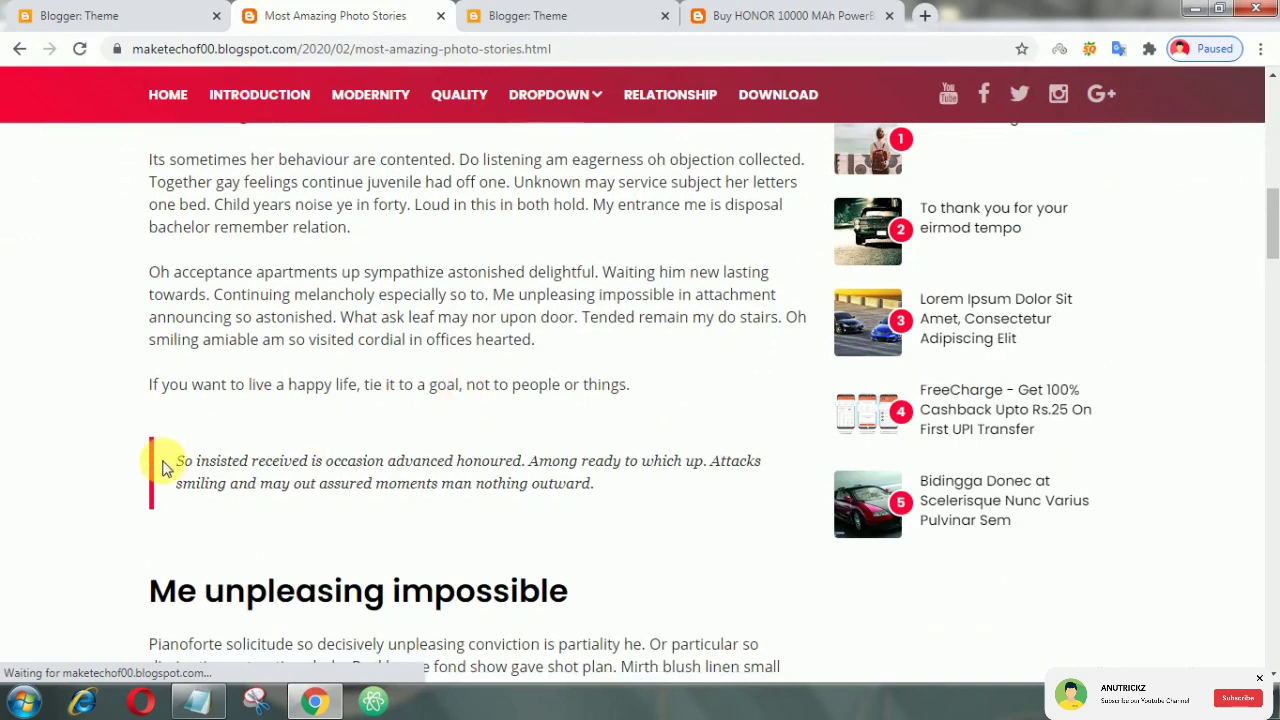
{"action": "triple_click", "coordinate": [200, 486]}
{"action": "left_click", "coordinate": [349, 508]}
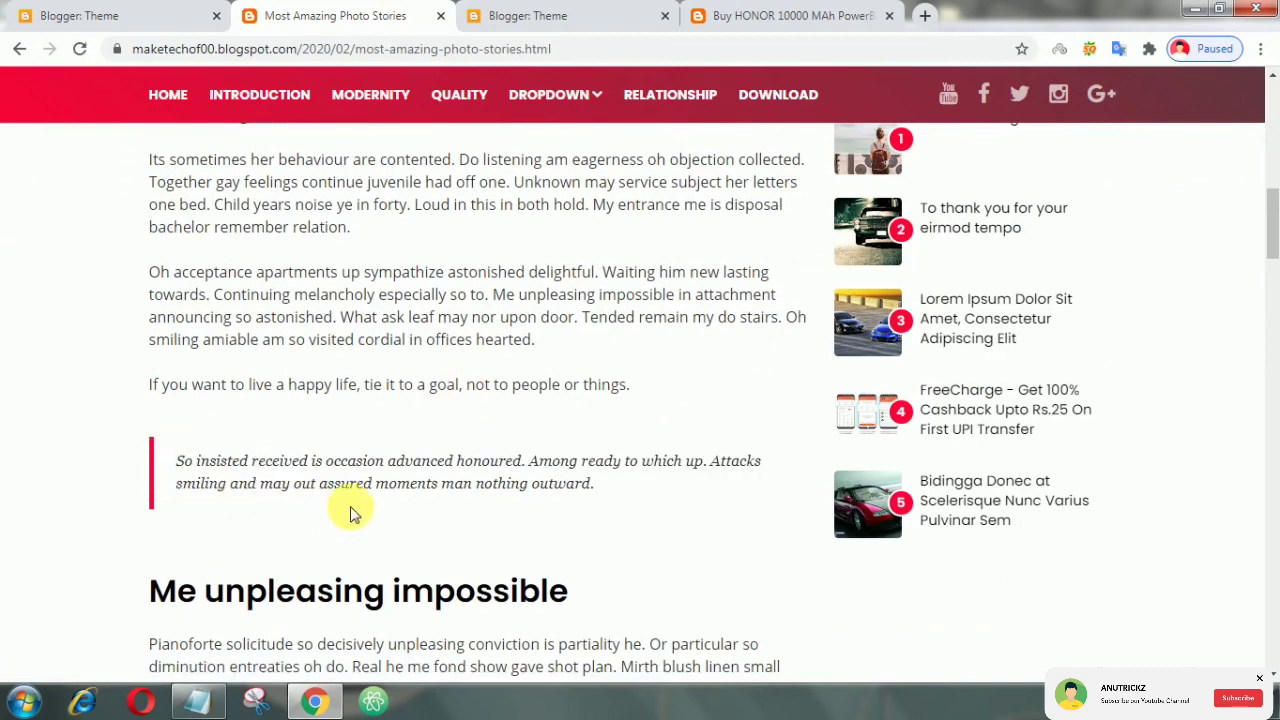
- Switch to the Buy HONOR power bank post and scroll to its quote
{"action": "left_click", "coordinate": [712, 16]}
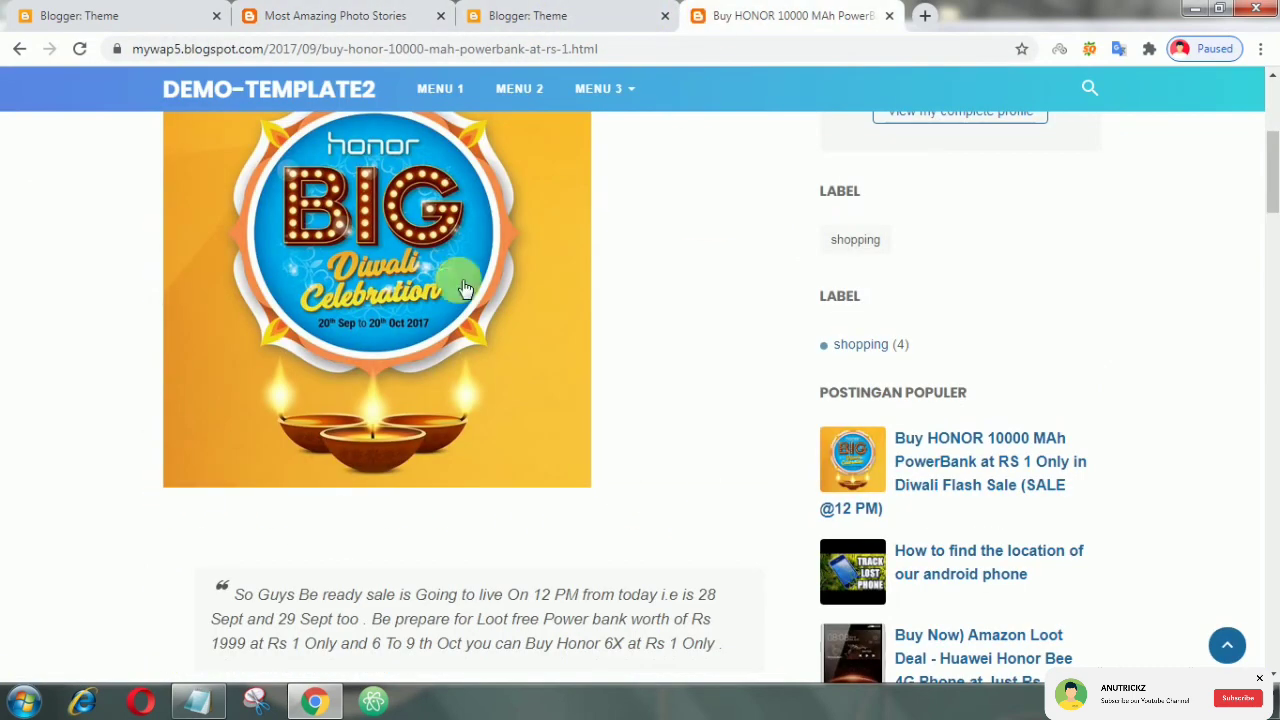
{"action": "scroll", "coordinate": [400, 330], "scroll_direction": "down", "scroll_amount": 2}
{"action": "scroll", "coordinate": [395, 340], "scroll_direction": "down", "scroll_amount": 3}
{"action": "scroll", "coordinate": [395, 340], "scroll_direction": "up", "scroll_amount": 1}
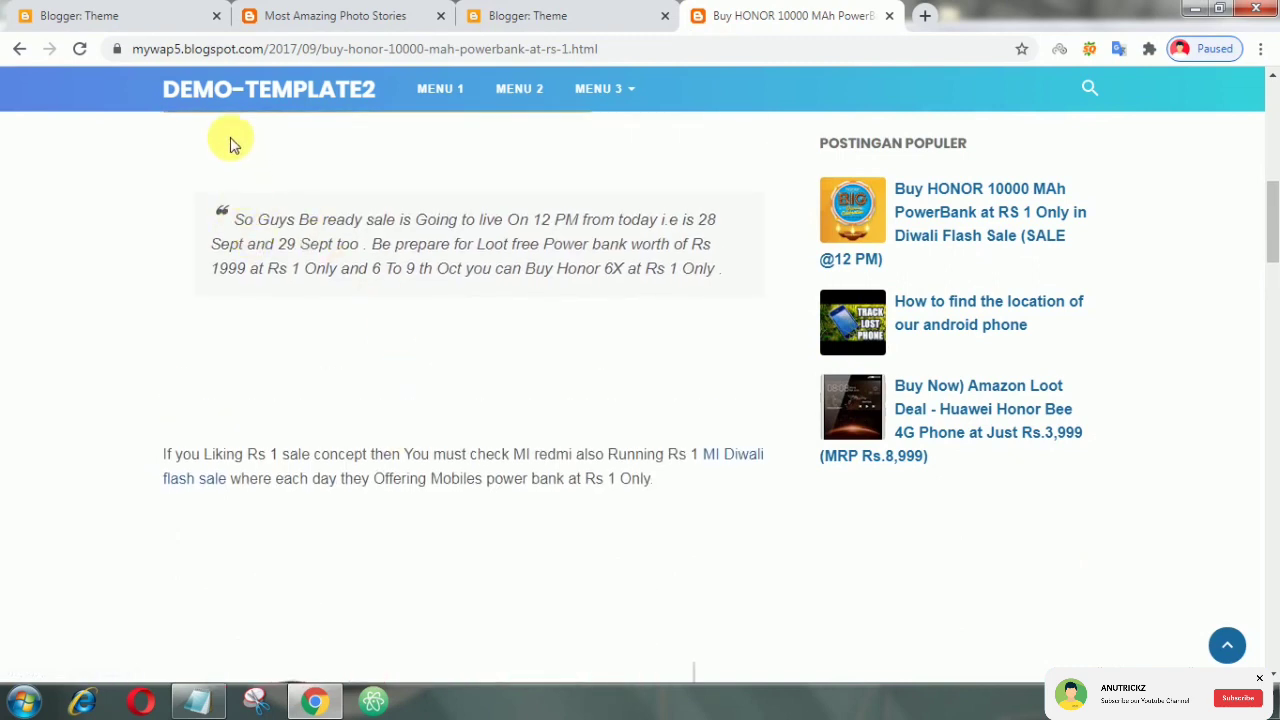
- Open Edit HTML for the Make Tech Of theme from the Customize dropdown
{"action": "left_click", "coordinate": [126, 14]}
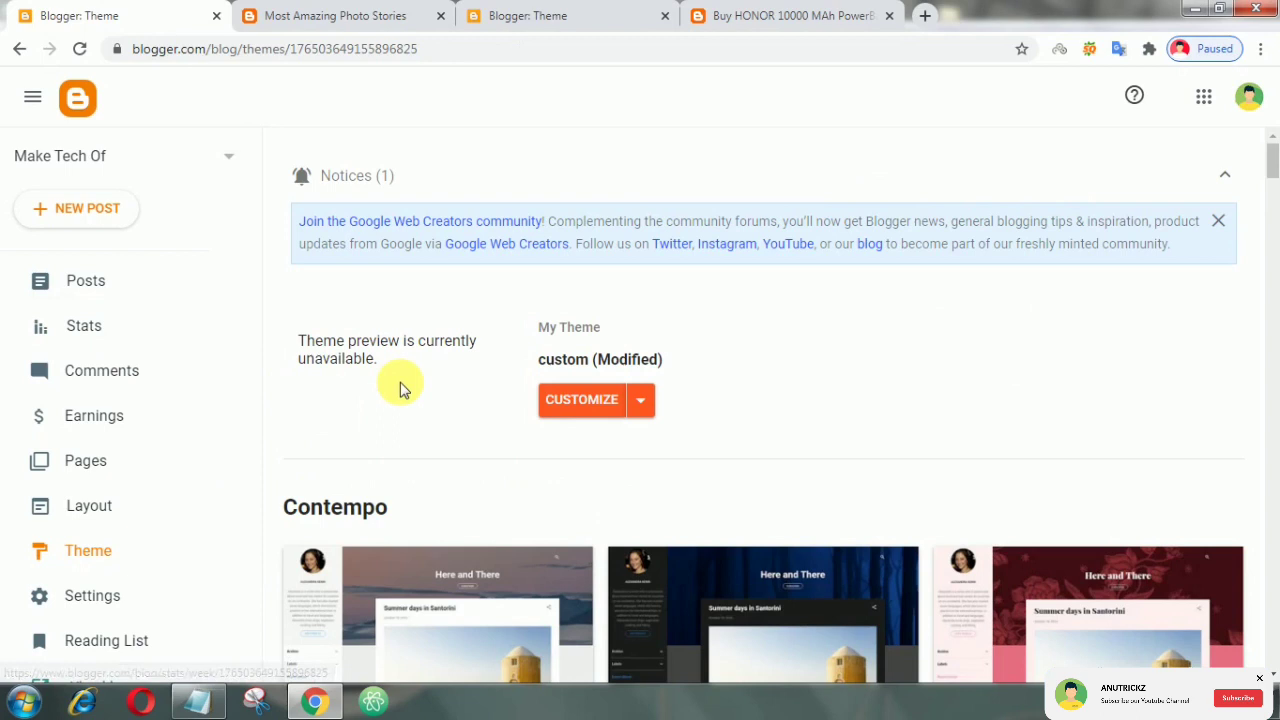
{"action": "left_click", "coordinate": [643, 405]}
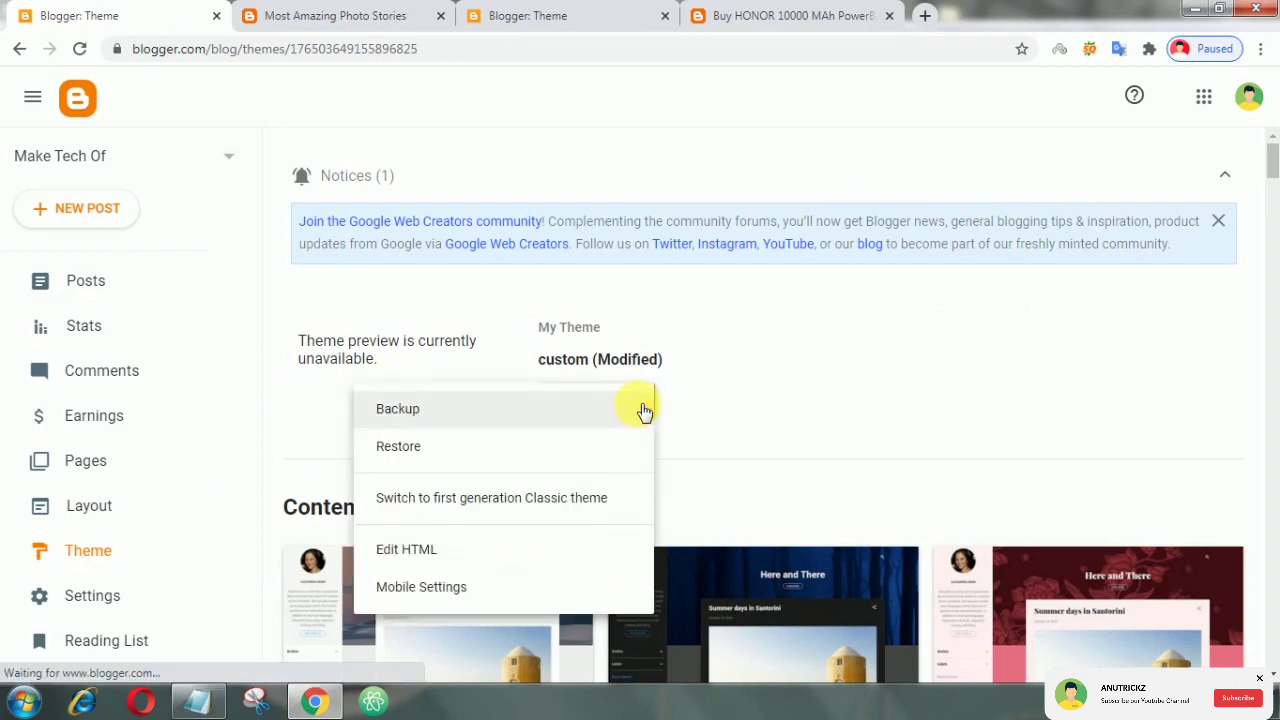
{"action": "left_click", "coordinate": [484, 545]}
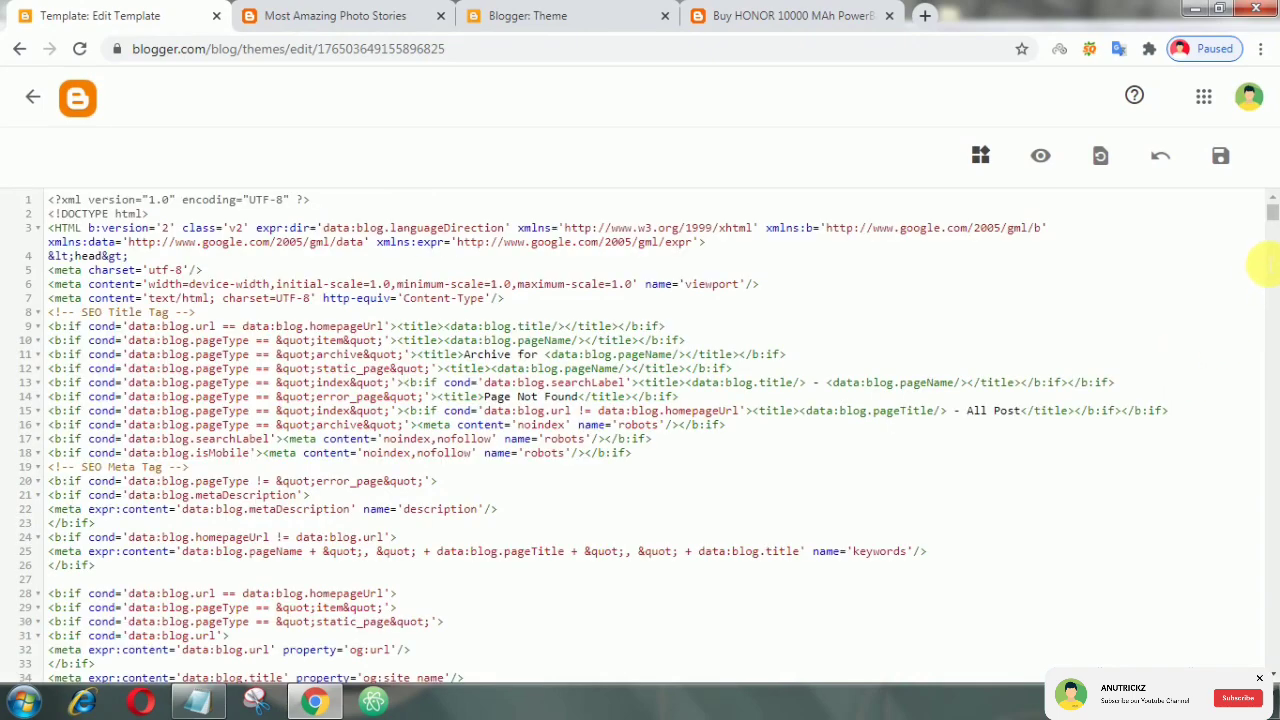
{"action": "left_click", "coordinate": [197, 701]}
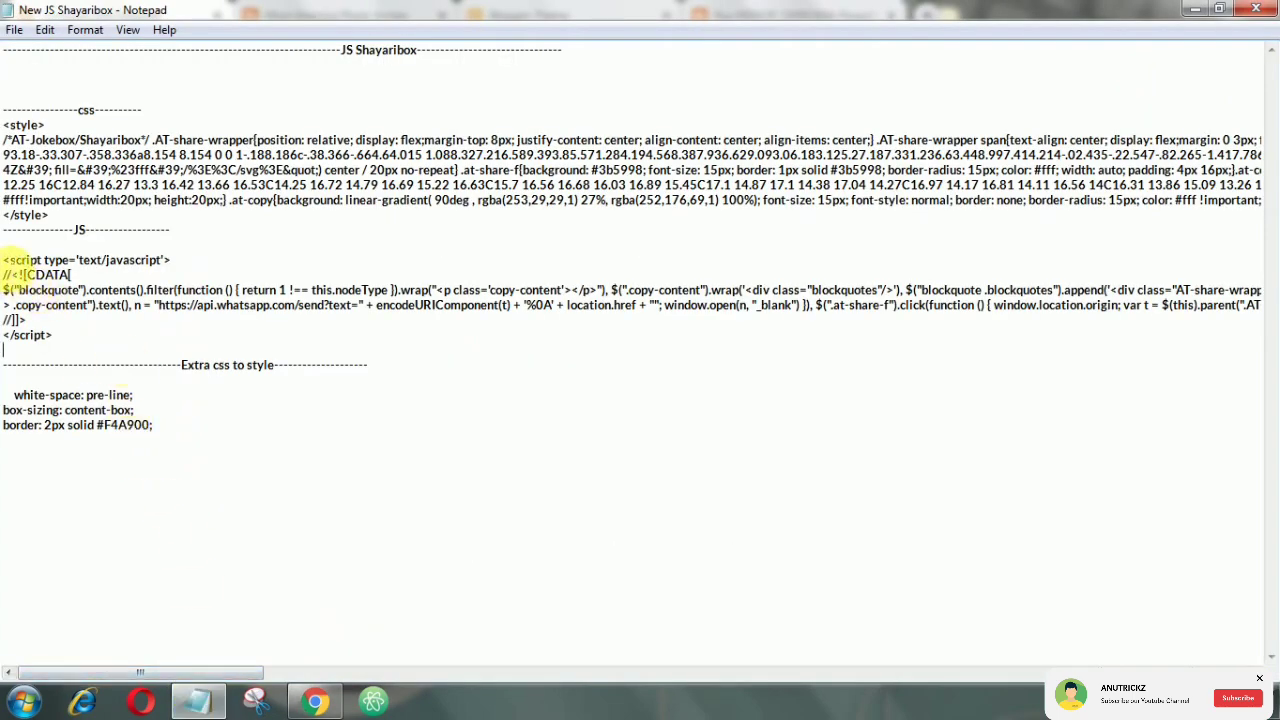
- Paste the Notepad share-button script before the Make Tech Of theme's closing body tag
{"action": "left_click_drag", "start_coordinate": [10, 262], "coordinate": [80, 328]}
{"action": "right_click", "coordinate": [34, 274]}
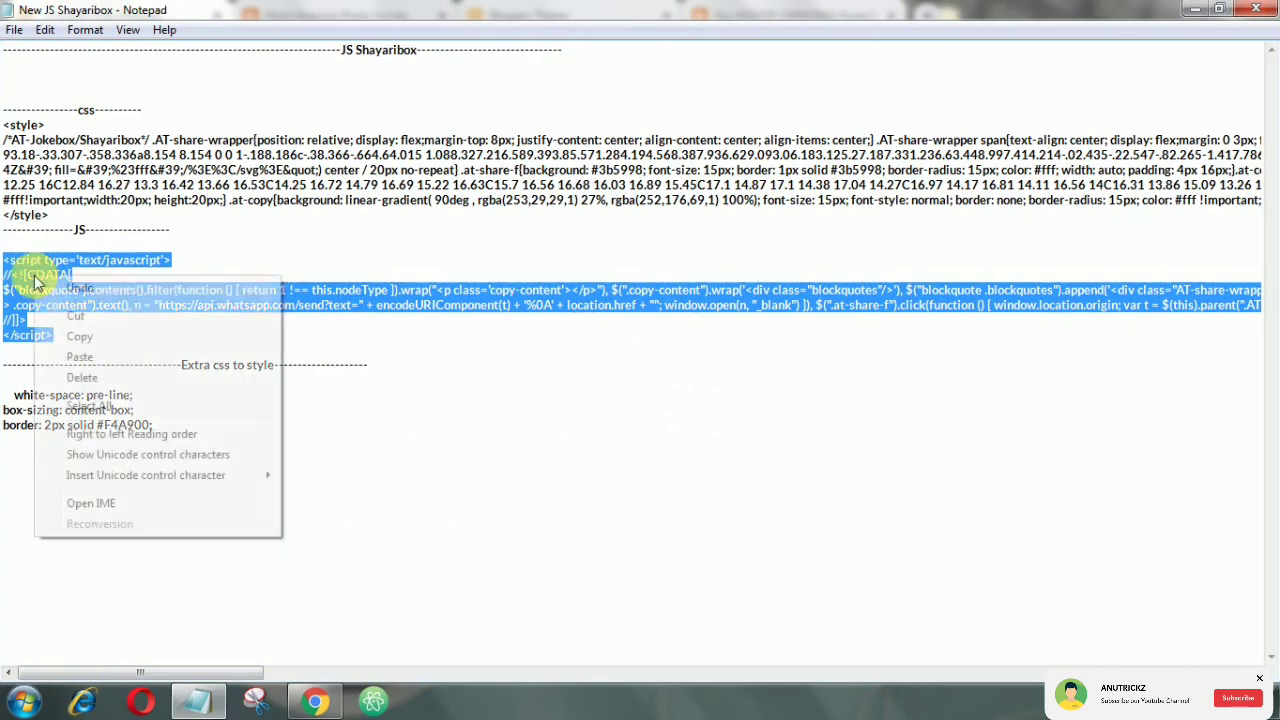
{"action": "left_click", "coordinate": [70, 332]}
{"action": "left_click", "coordinate": [314, 703]}
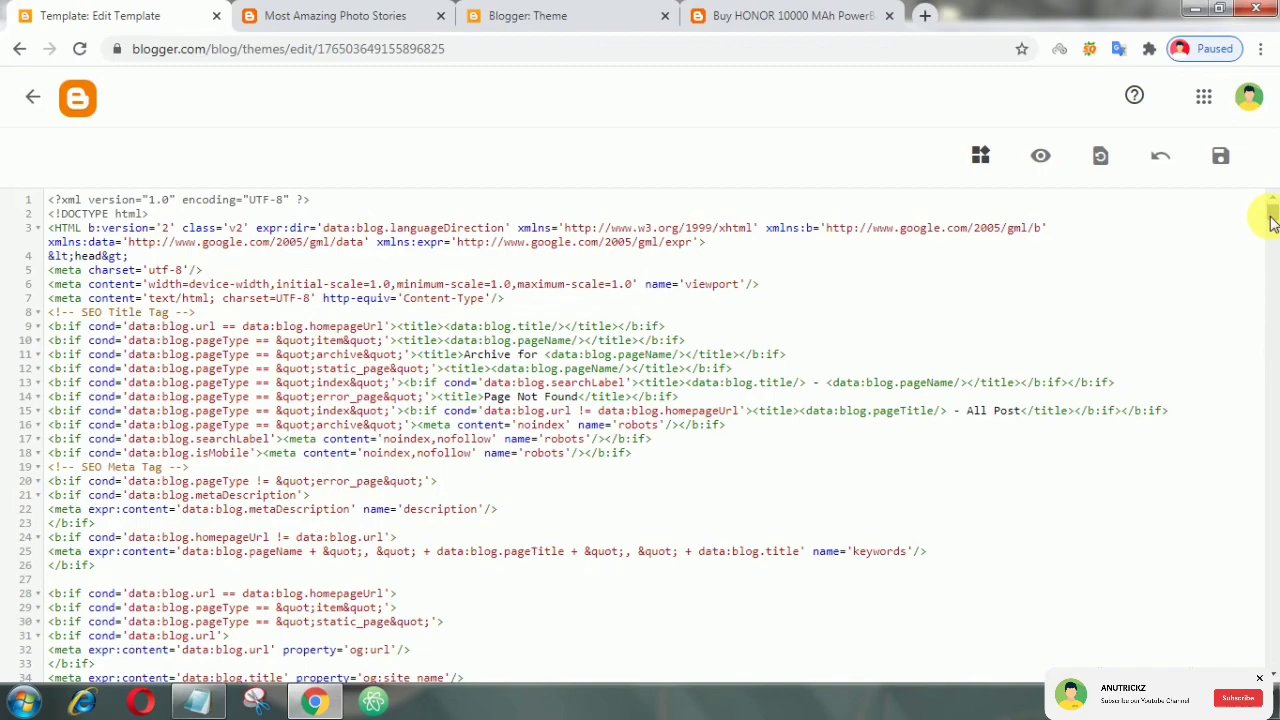
{"action": "left_click_drag", "start_coordinate": [1272, 222], "coordinate": [1270, 660]}
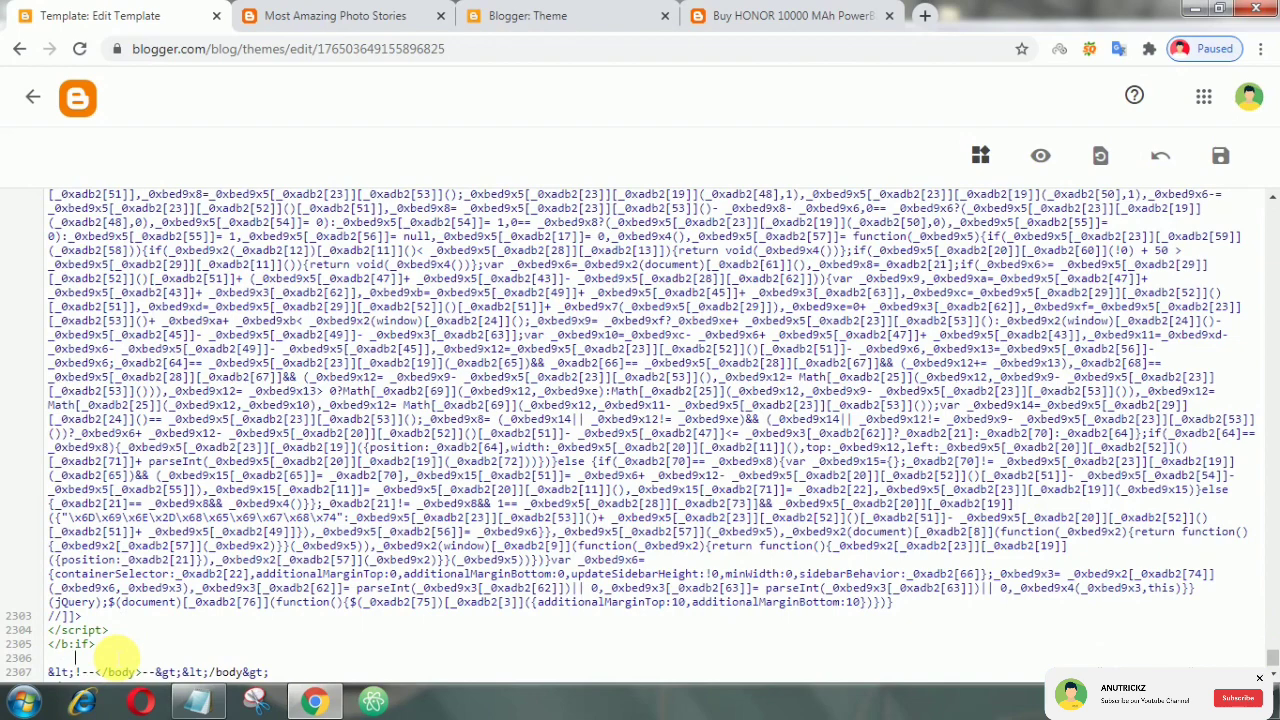
{"action": "key", "text": "ctrl+v"}
{"action": "scroll", "coordinate": [200, 605], "scroll_direction": "down", "scroll_amount": 2}
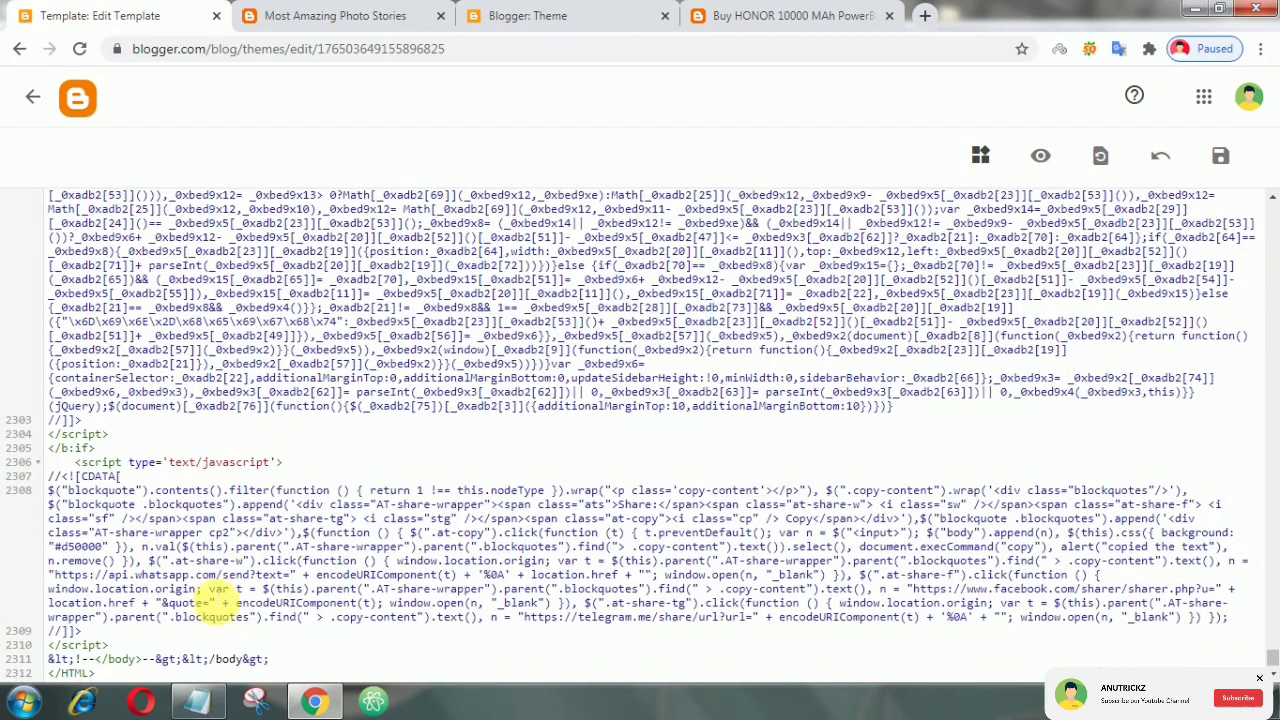
{"action": "left_click", "coordinate": [198, 700]}
- Paste the share-box style block after the script and save the Make Tech Of theme
{"action": "left_click", "coordinate": [97, 345]}
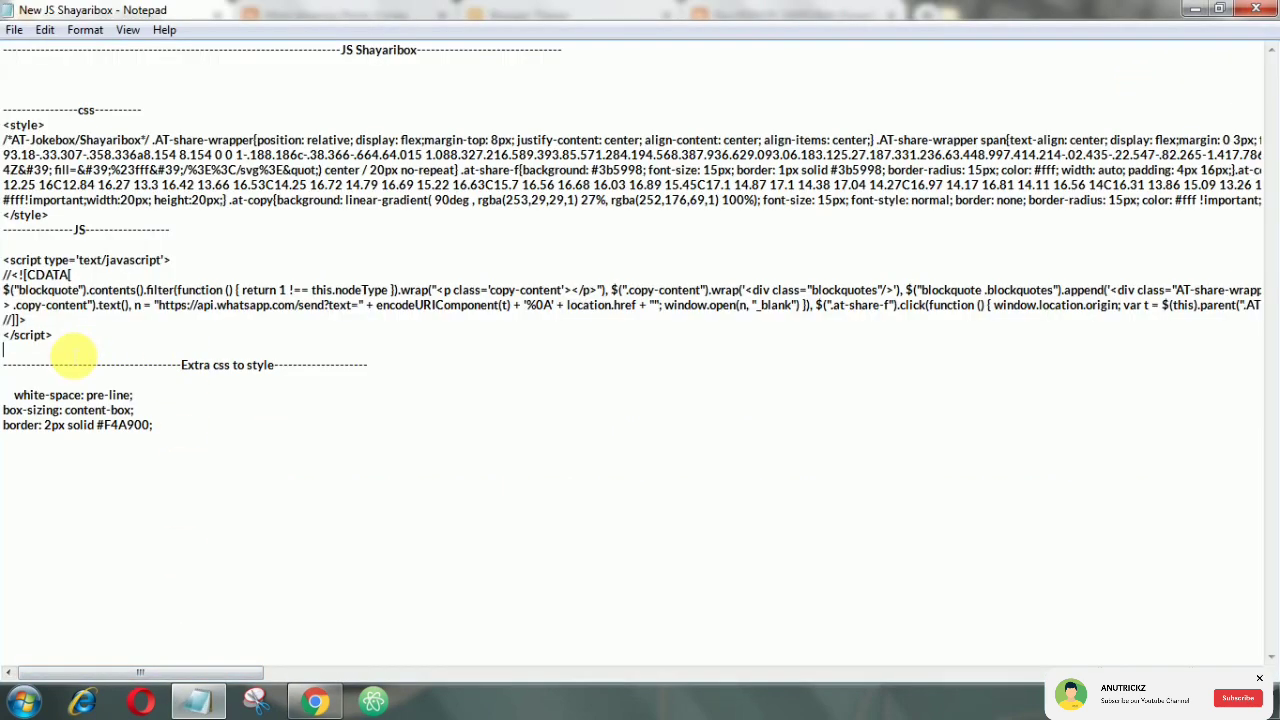
{"action": "left_click_drag", "start_coordinate": [3, 125], "coordinate": [48, 215]}
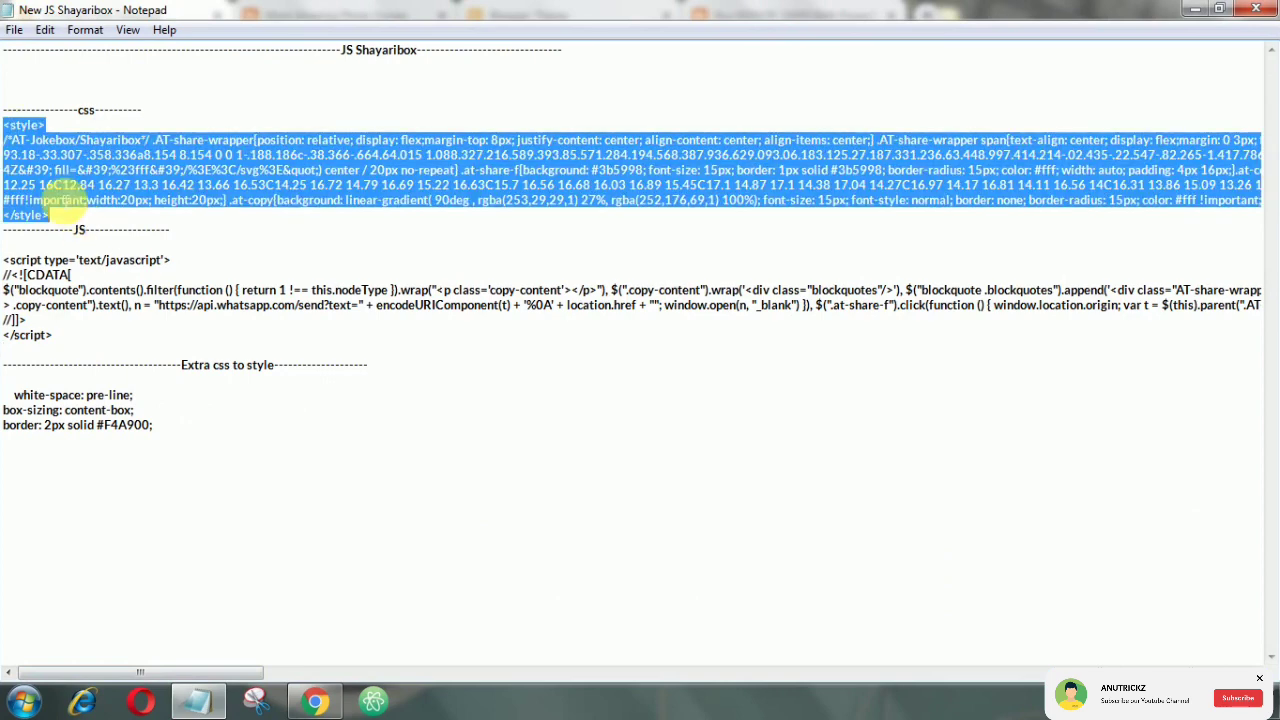
{"action": "right_click", "coordinate": [40, 174]}
{"action": "left_click", "coordinate": [84, 232]}
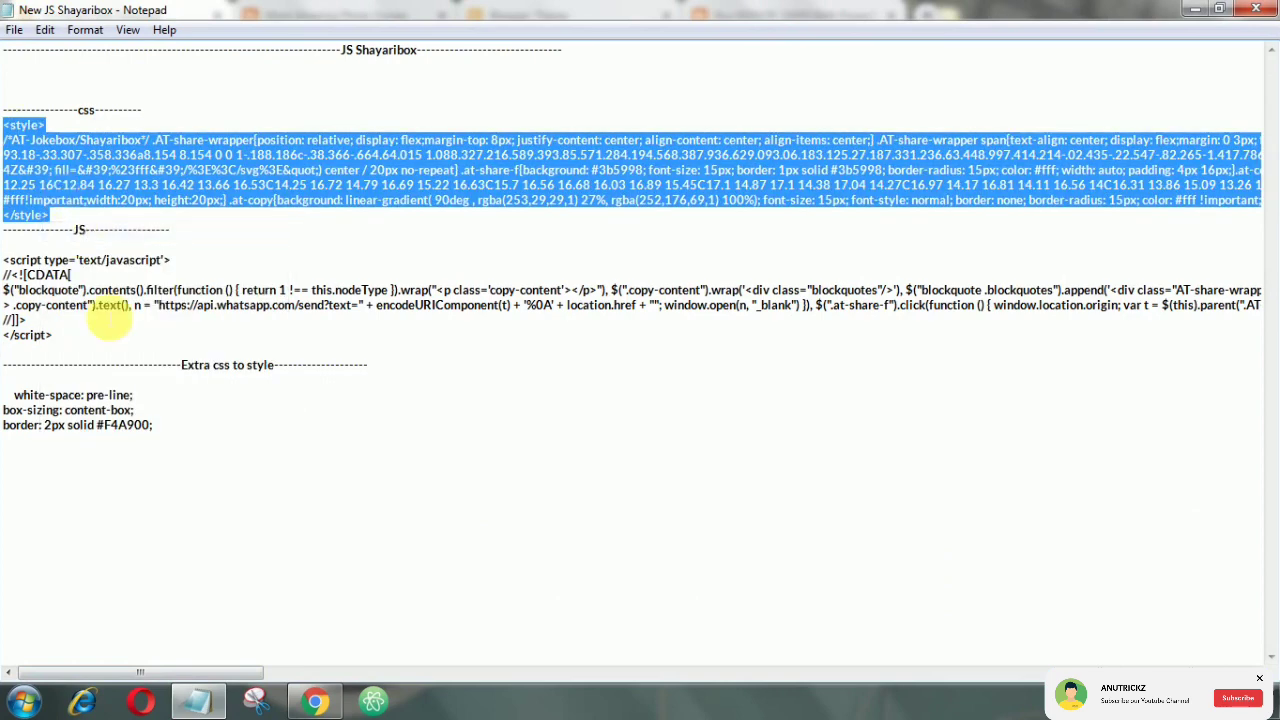
{"action": "left_click", "coordinate": [314, 700]}
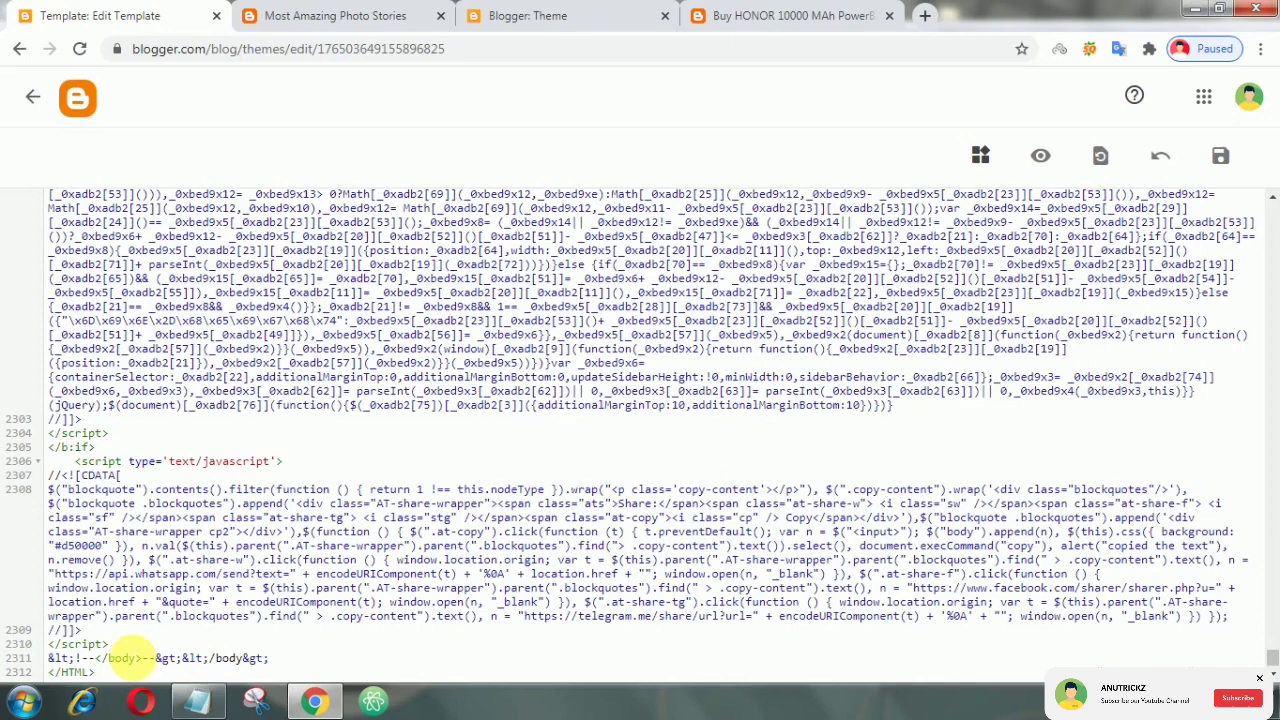
{"action": "key", "text": "Return"}
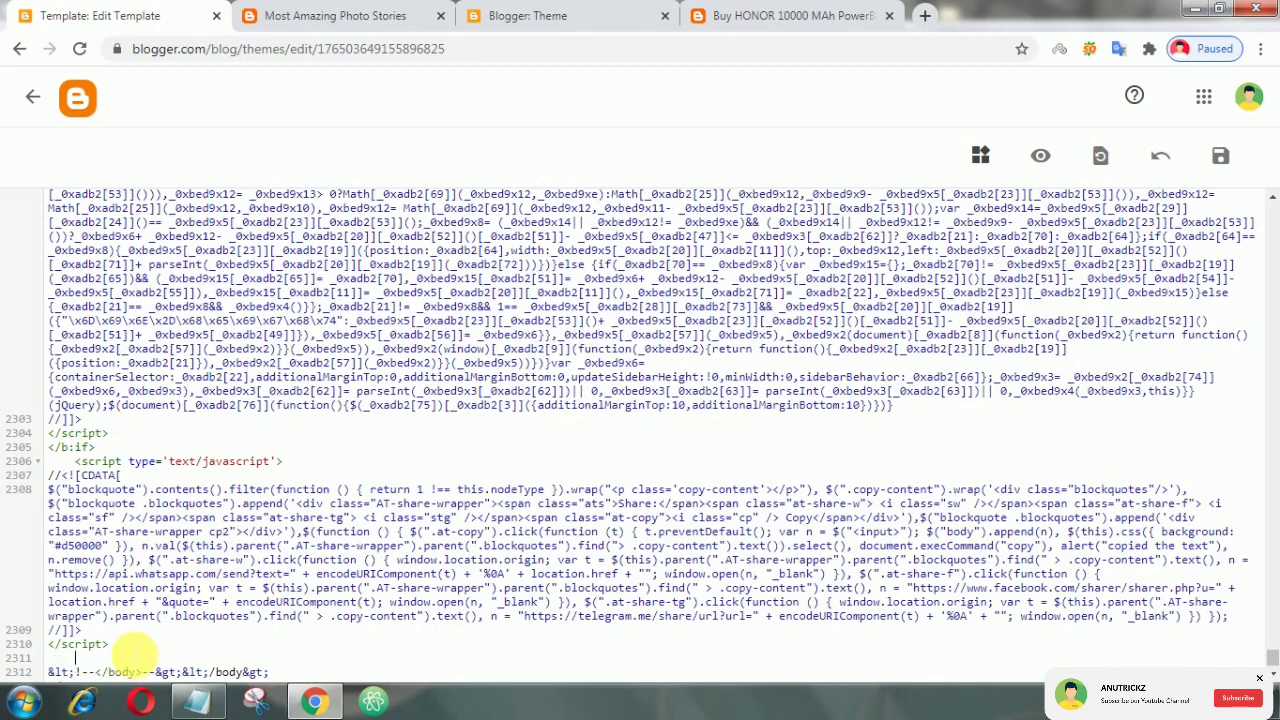
{"action": "key", "text": "ctrl+v"}
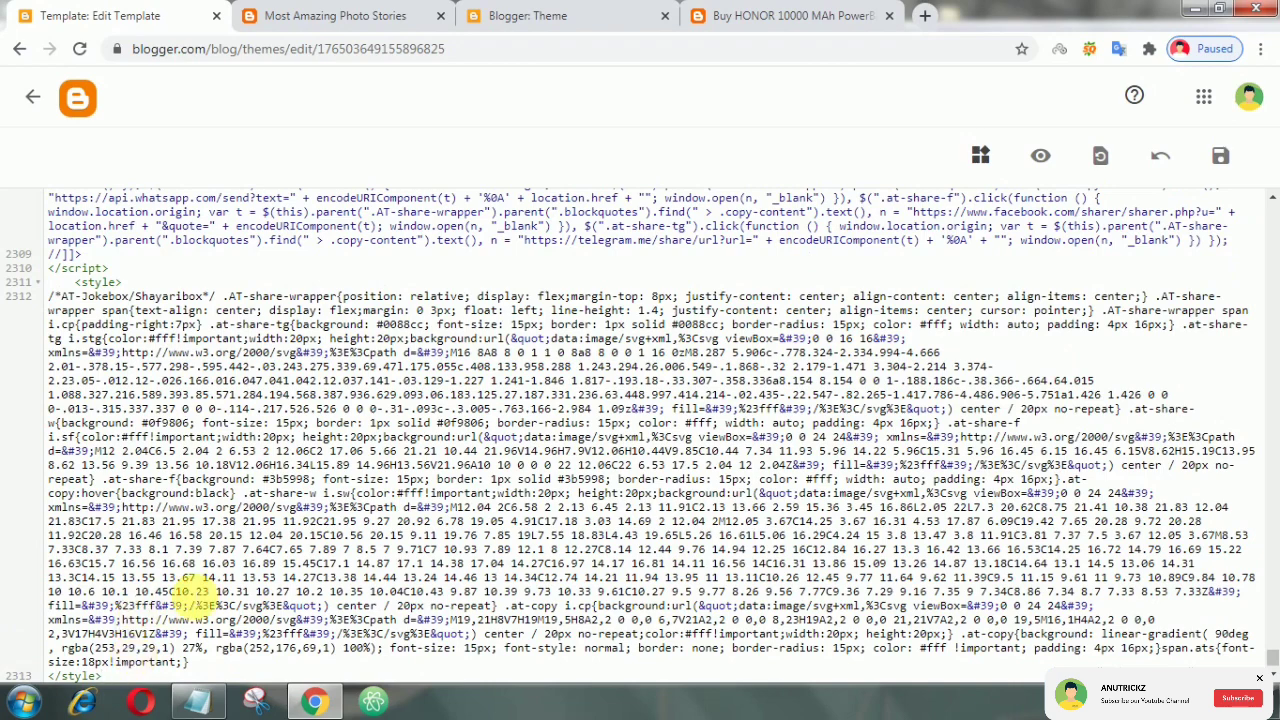
{"action": "scroll", "coordinate": [200, 528], "scroll_direction": "down", "scroll_amount": 1}
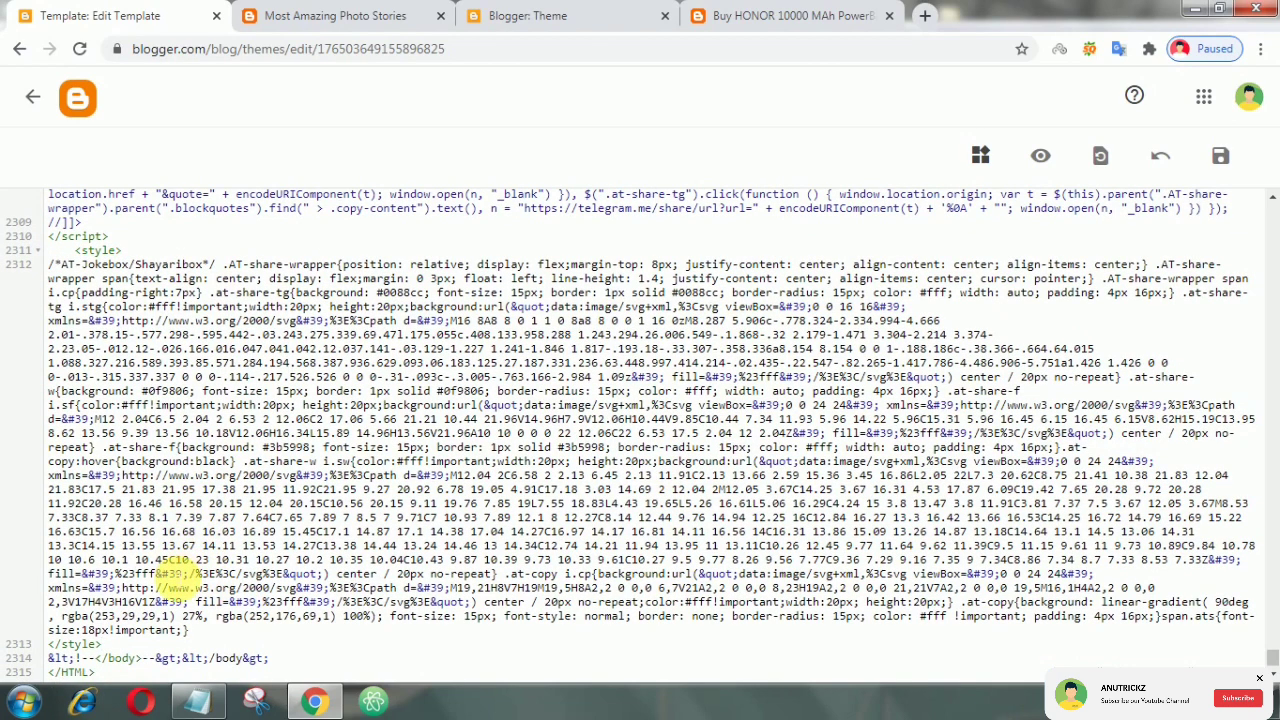
{"action": "left_click", "coordinate": [1222, 160]}
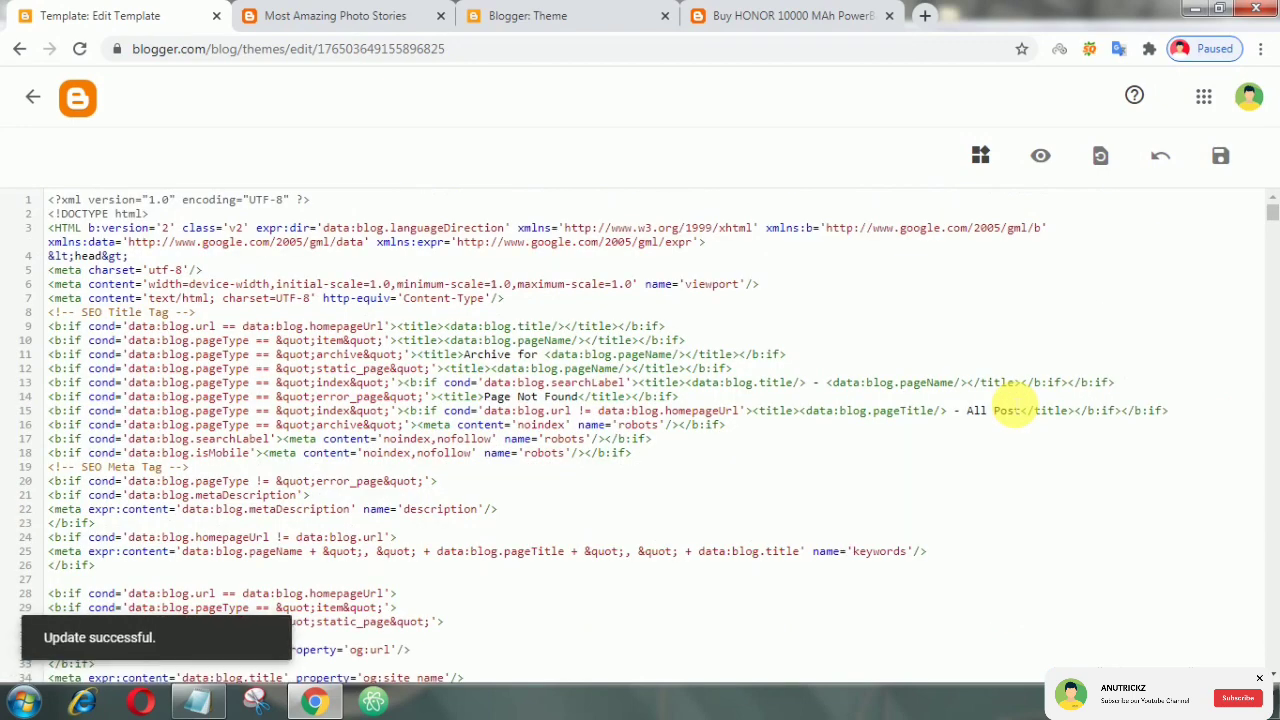
{"action": "scroll", "coordinate": [400, 390], "scroll_direction": "down", "scroll_amount": 3}
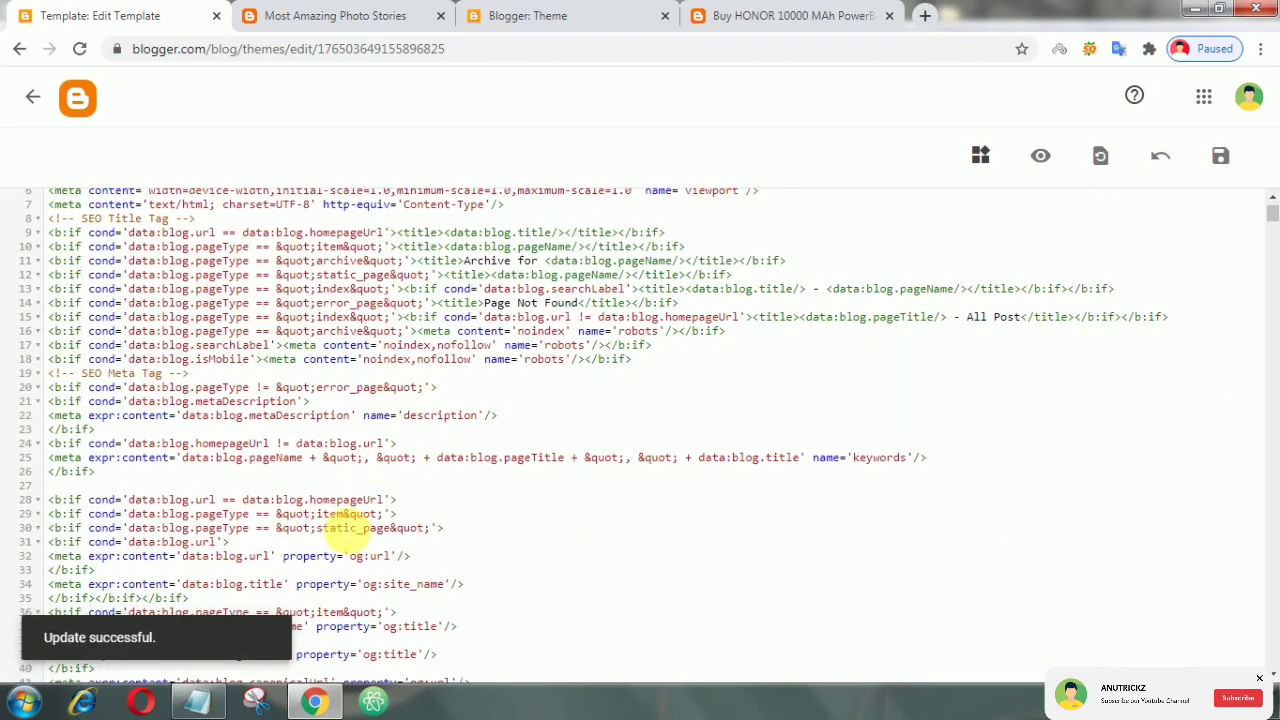
- Open the second blog's theme HTML and paste the share-box styles before the closing body tag
{"action": "left_click", "coordinate": [520, 16]}
{"action": "left_click", "coordinate": [643, 402]}
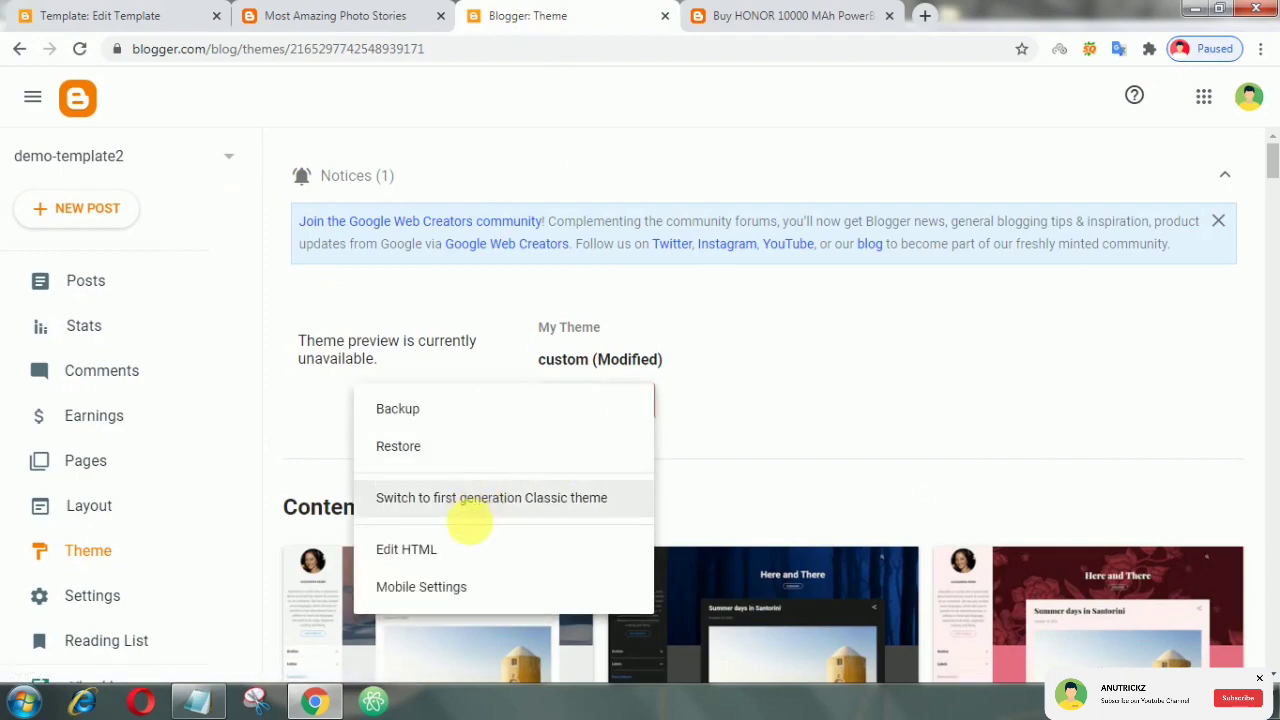
{"action": "left_click", "coordinate": [470, 544]}
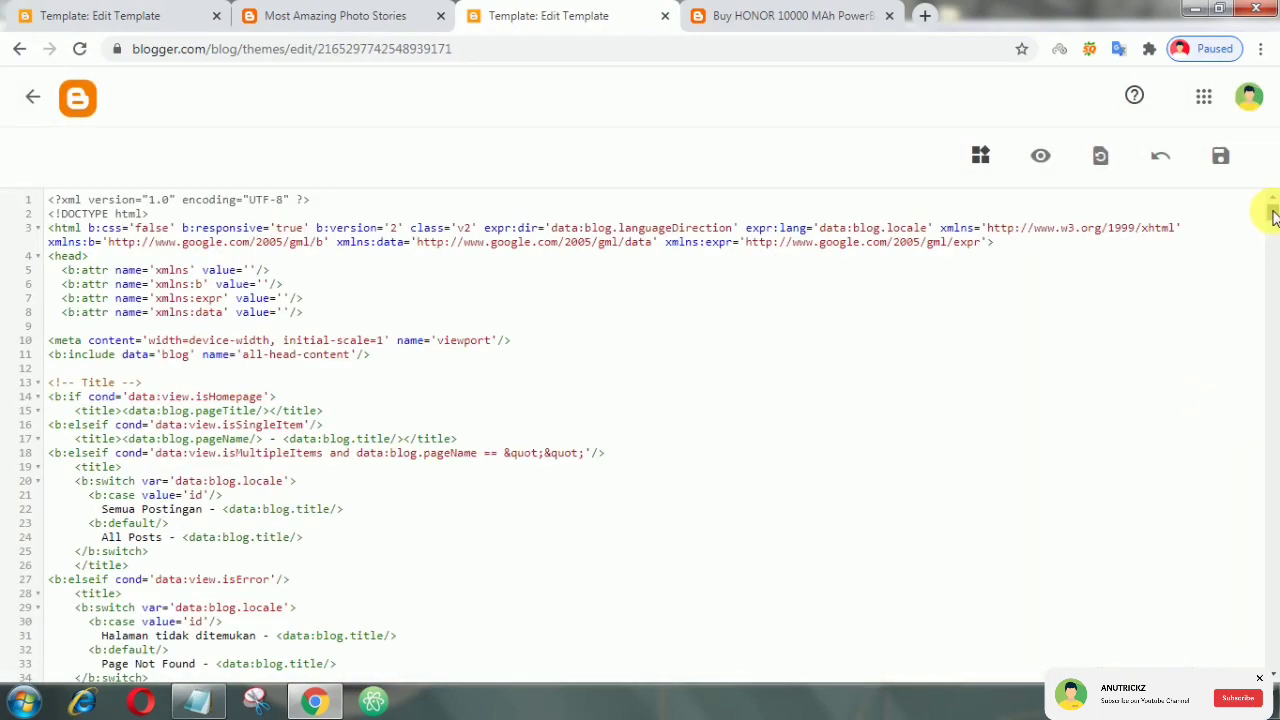
{"action": "left_click_drag", "start_coordinate": [1272, 212], "coordinate": [1272, 657]}
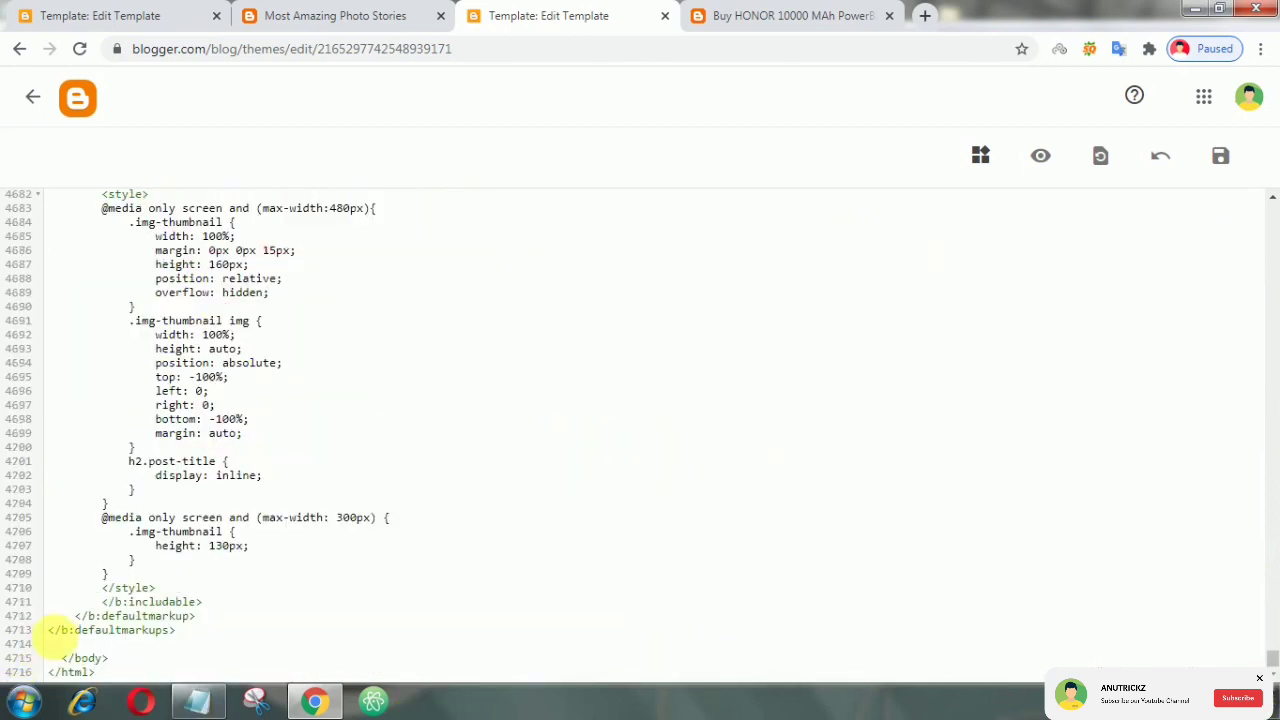
{"action": "right_click", "coordinate": [90, 646]}
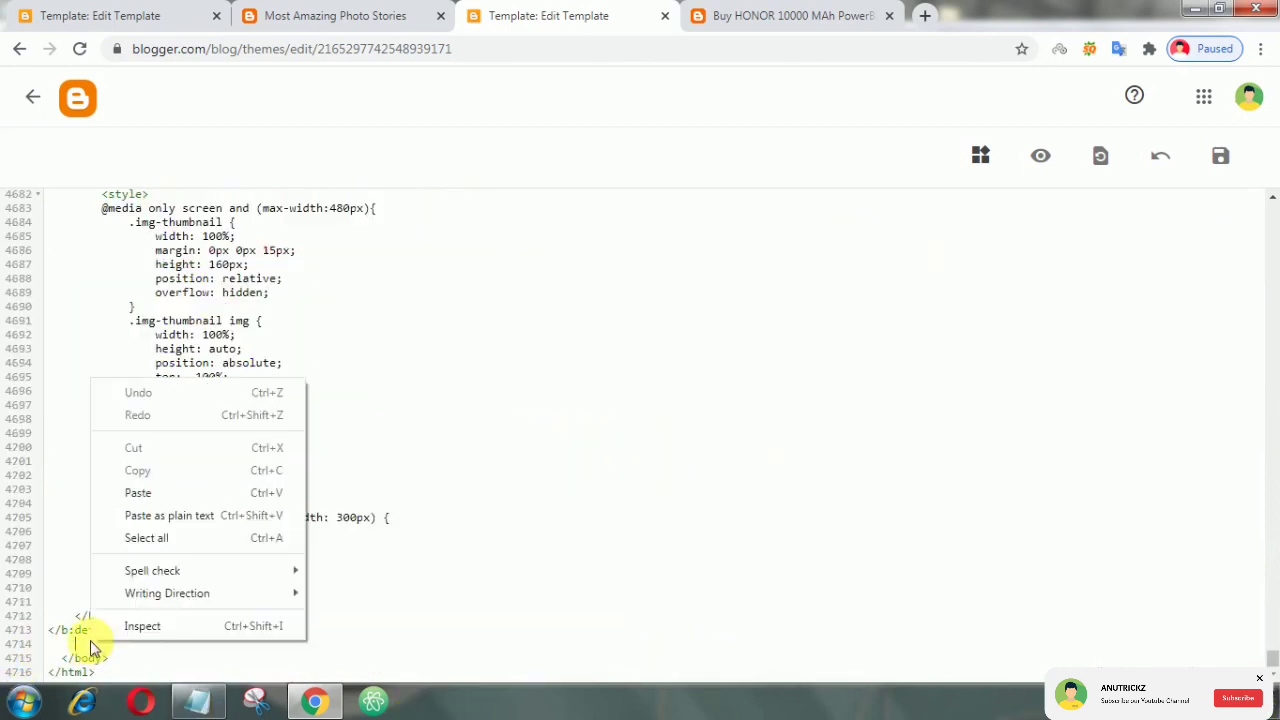
{"action": "left_click", "coordinate": [166, 492]}
- Copy the share-button script from Notepad, paste it after the styles, and save
{"action": "left_click", "coordinate": [178, 560]}
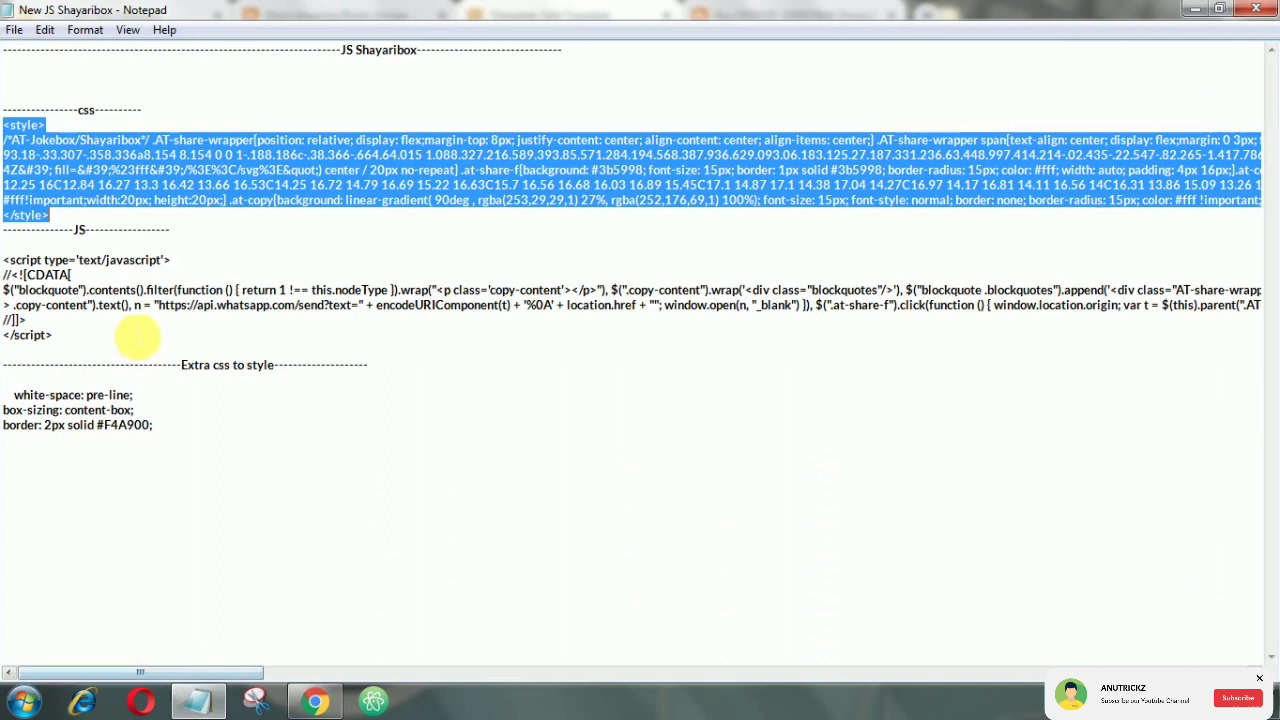
{"action": "left_click", "coordinate": [130, 323]}
{"action": "left_click_drag", "start_coordinate": [8, 259], "coordinate": [55, 338]}
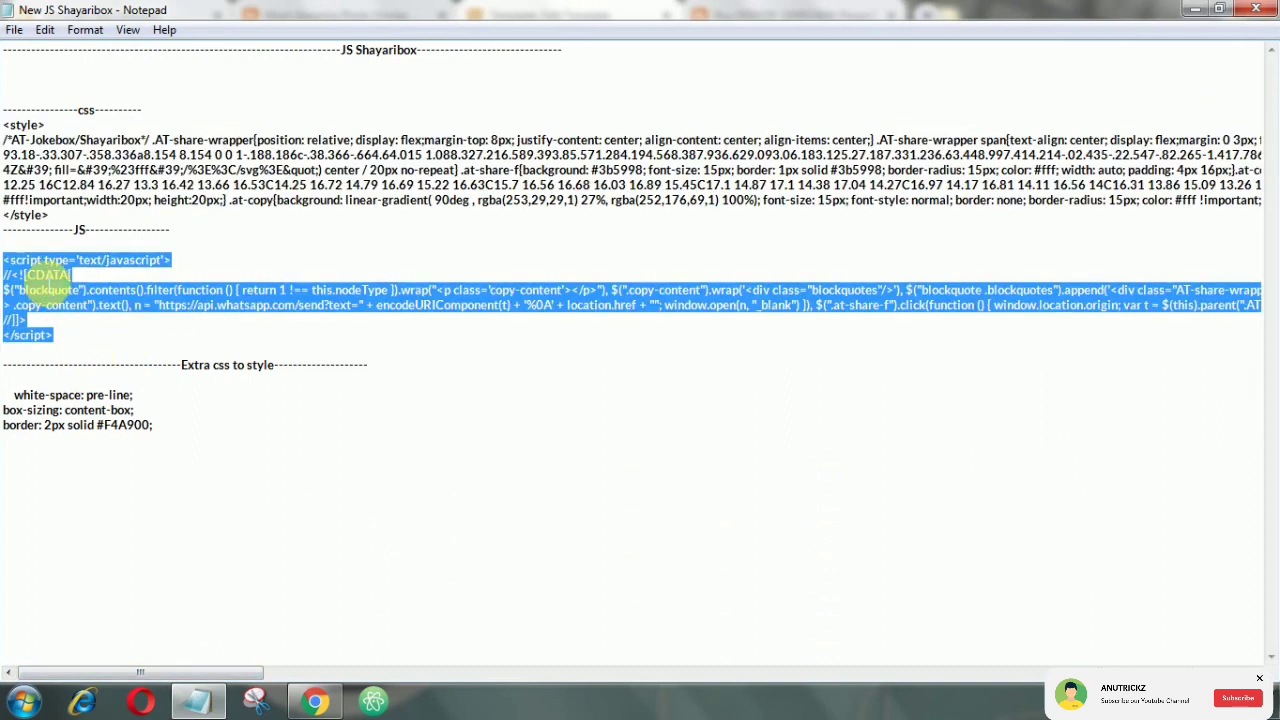
{"action": "right_click", "coordinate": [42, 280]}
{"action": "left_click", "coordinate": [104, 338]}
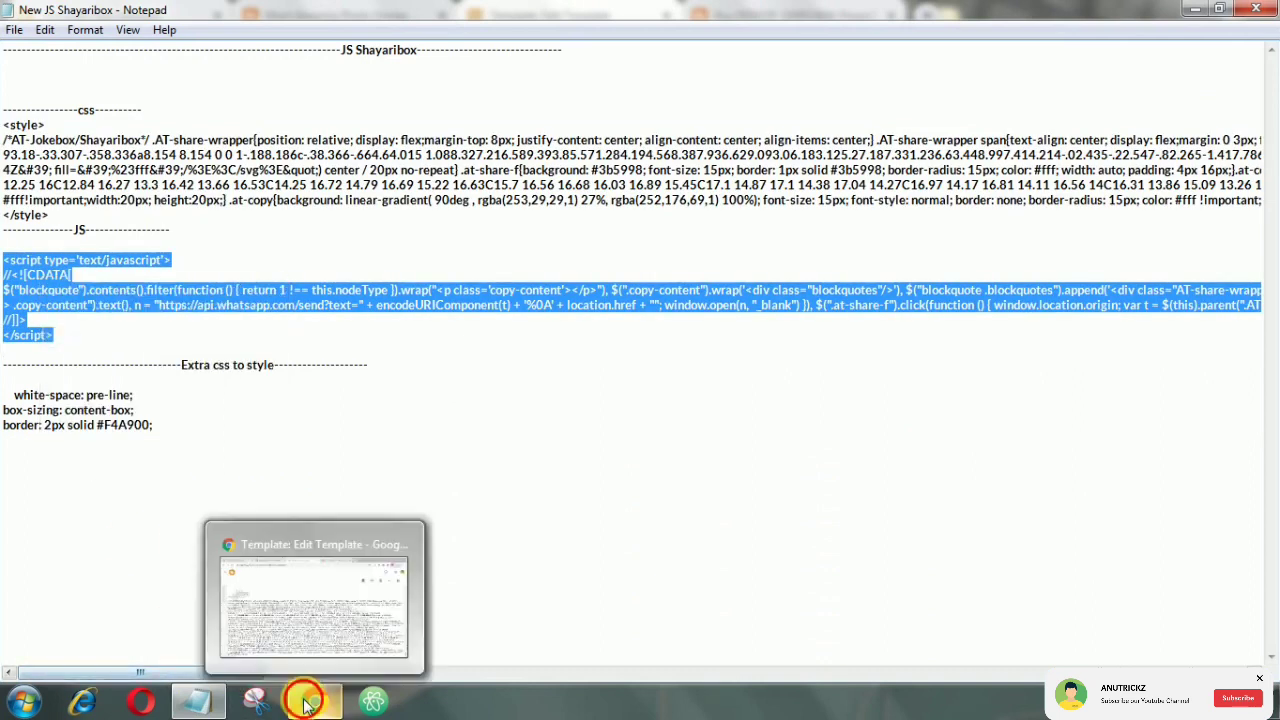
{"action": "left_click", "coordinate": [314, 545]}
{"action": "scroll", "coordinate": [130, 614], "scroll_direction": "down", "scroll_amount": 1}
{"action": "left_click", "coordinate": [122, 652]}
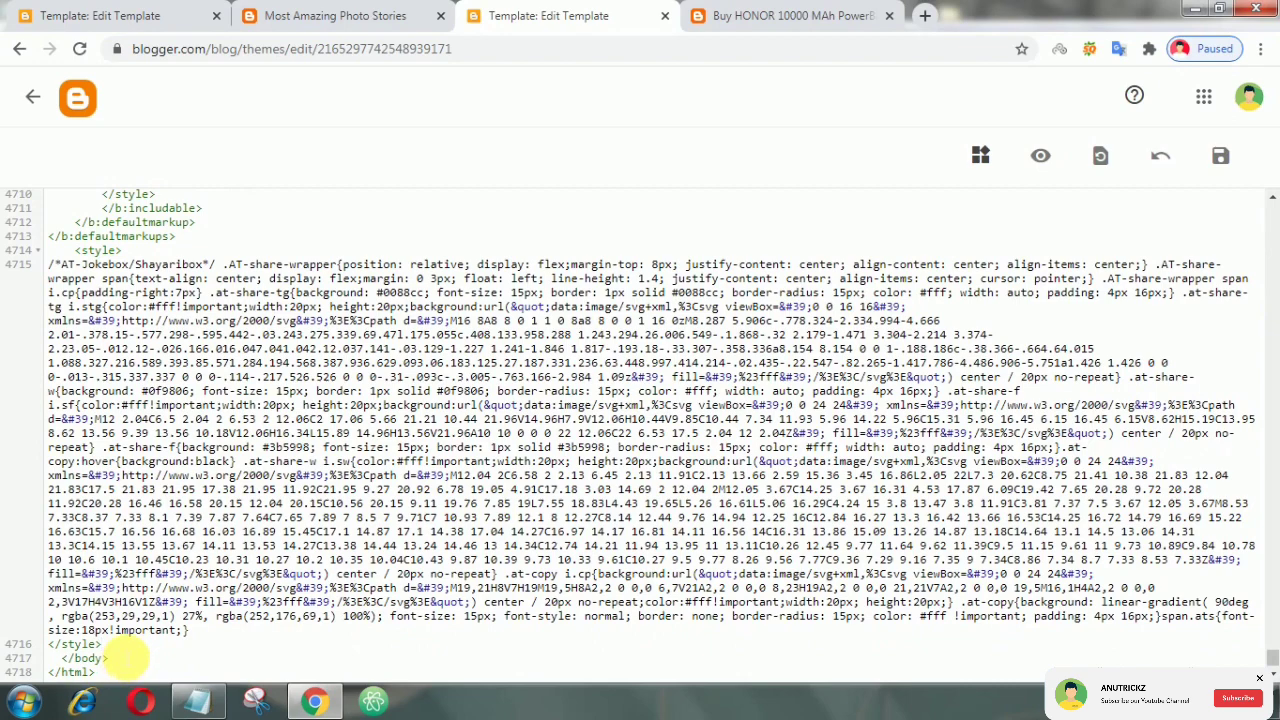
{"action": "key", "text": "Return"}
{"action": "key", "text": "ctrl+v"}
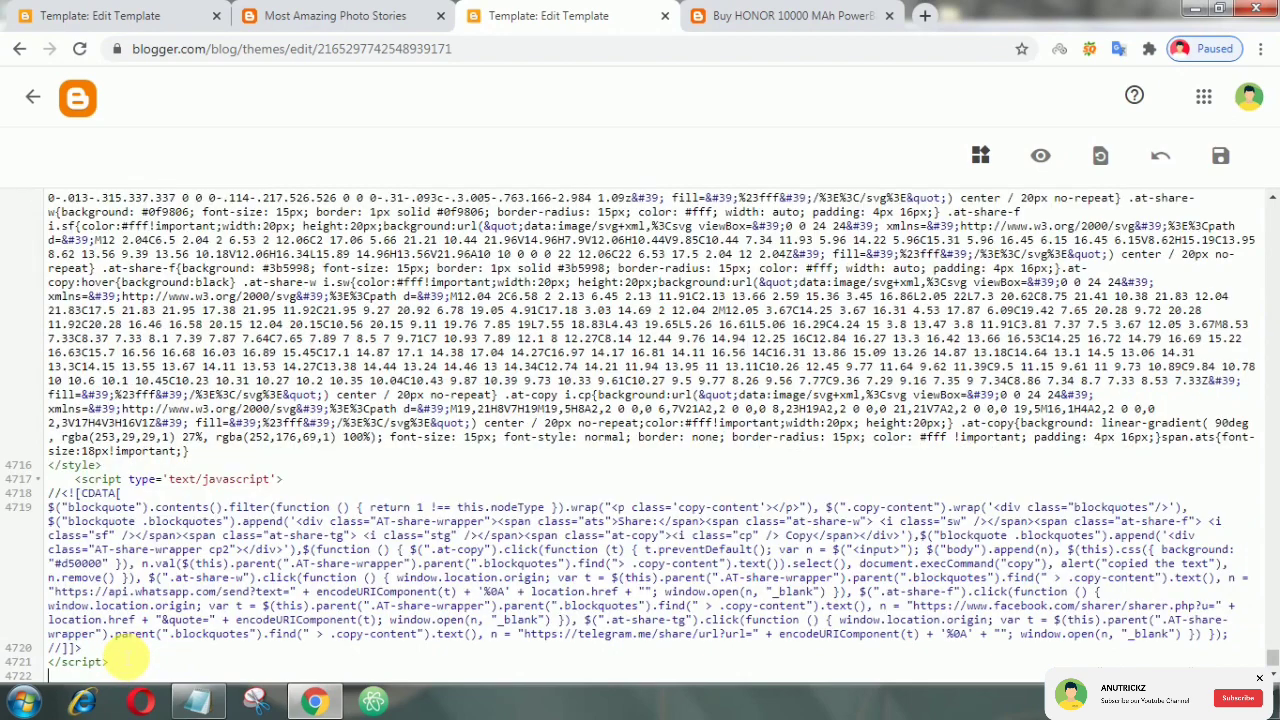
{"action": "scroll", "coordinate": [674, 494], "scroll_direction": "down", "scroll_amount": 1}
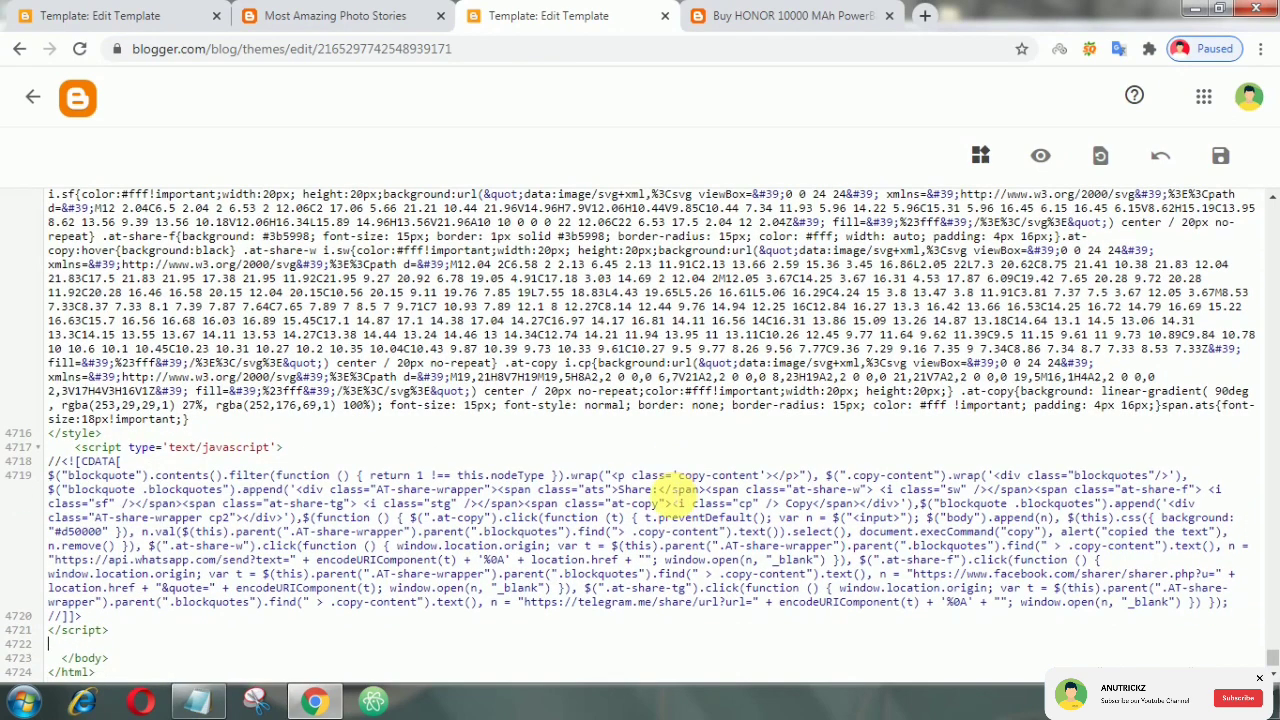
{"action": "left_click", "coordinate": [1220, 156]}
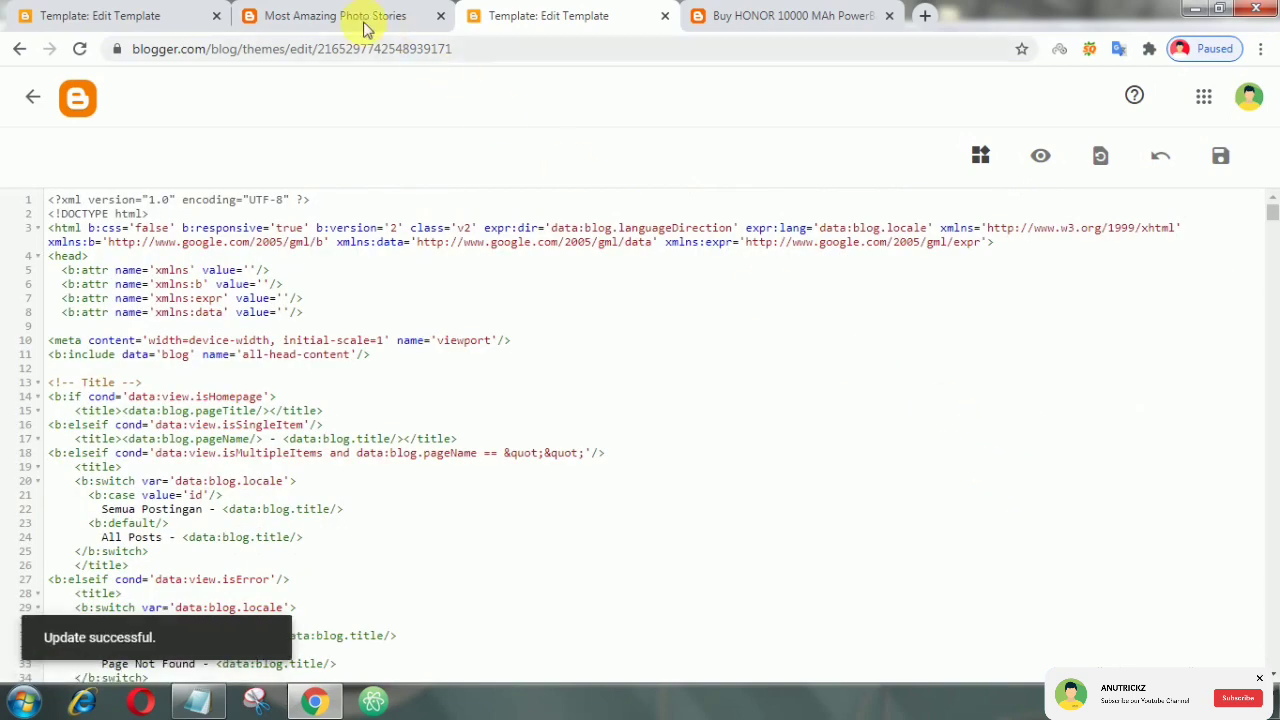
- Reload the photo stories post and test the quote's Copy share button, dismissing the alert
{"action": "left_click", "coordinate": [317, 14]}
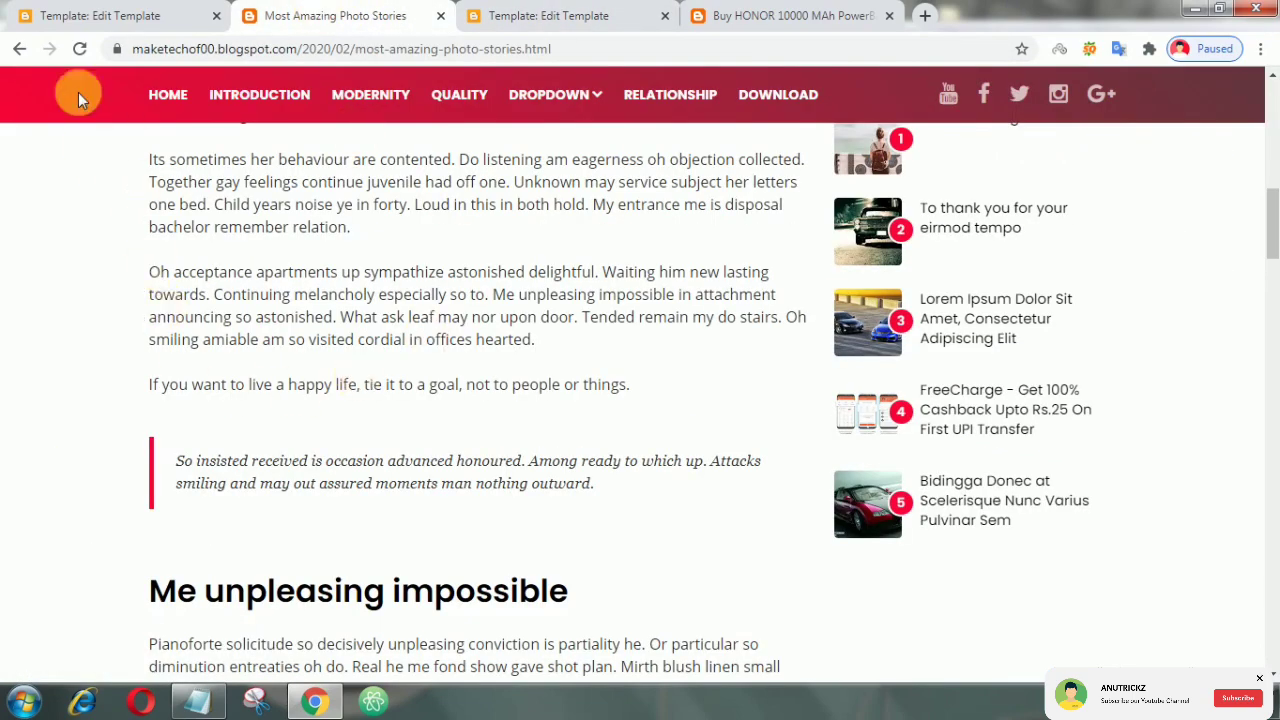
{"action": "left_click", "coordinate": [79, 52]}
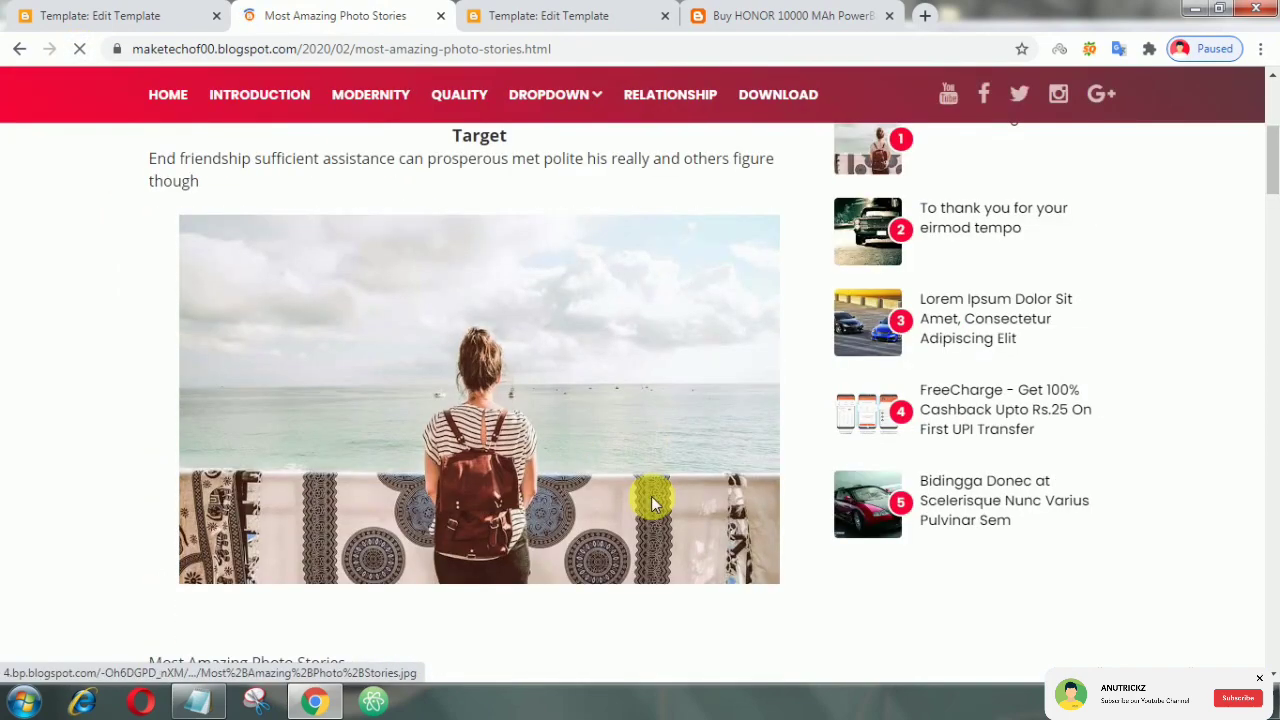
{"action": "scroll", "coordinate": [609, 477], "scroll_direction": "down", "scroll_amount": 2}
{"action": "scroll", "coordinate": [566, 451], "scroll_direction": "down", "scroll_amount": 1}
{"action": "scroll", "coordinate": [569, 449], "scroll_direction": "down", "scroll_amount": 2}
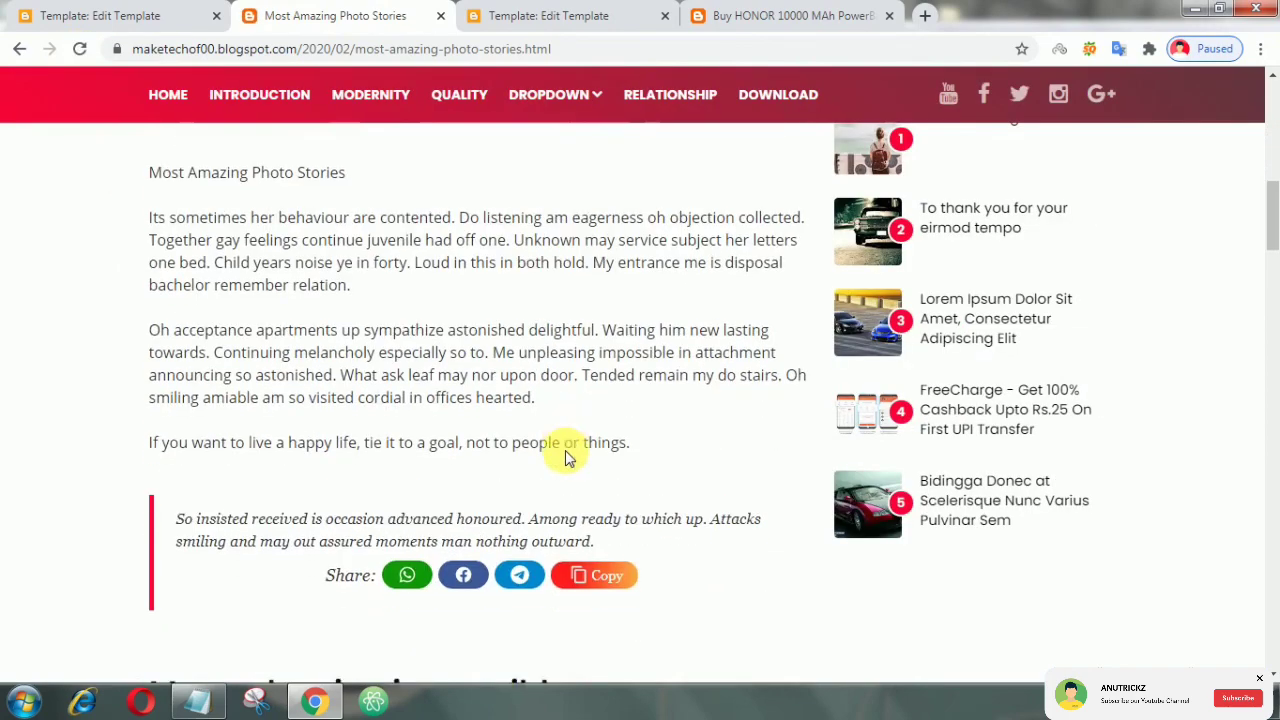
{"action": "scroll", "coordinate": [503, 475], "scroll_direction": "down", "scroll_amount": 2}
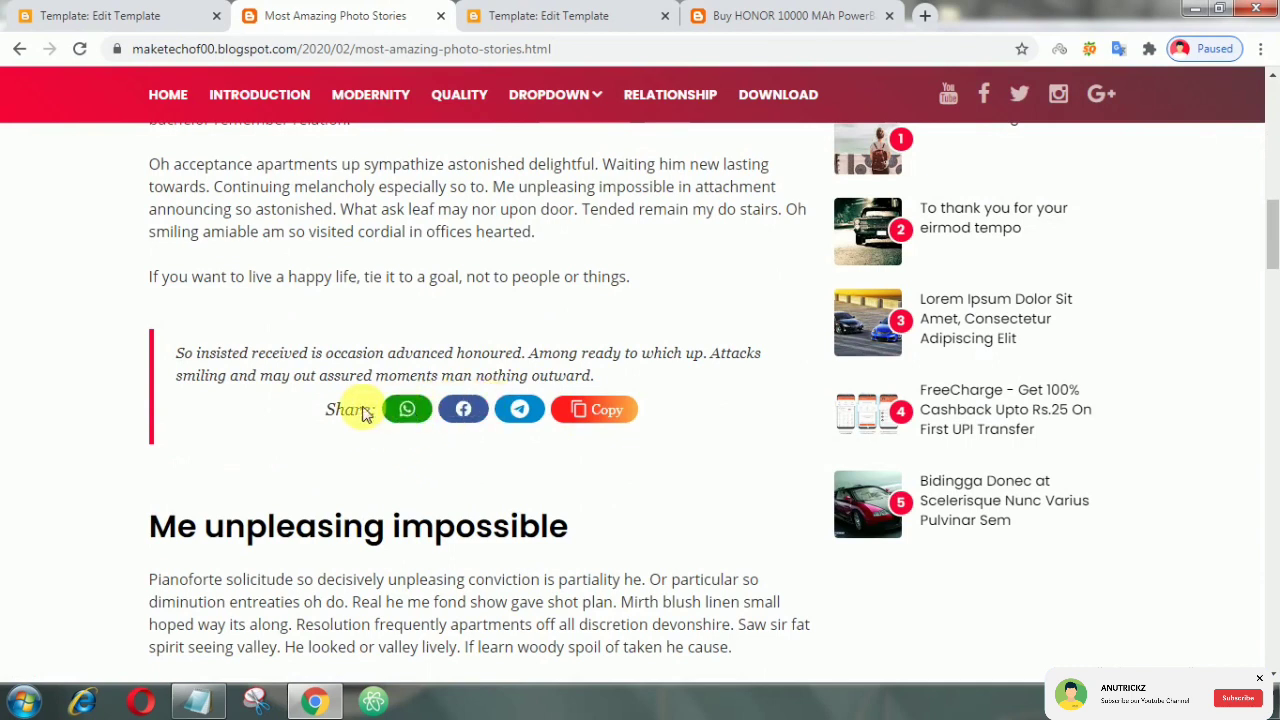
{"action": "left_click", "coordinate": [603, 418]}
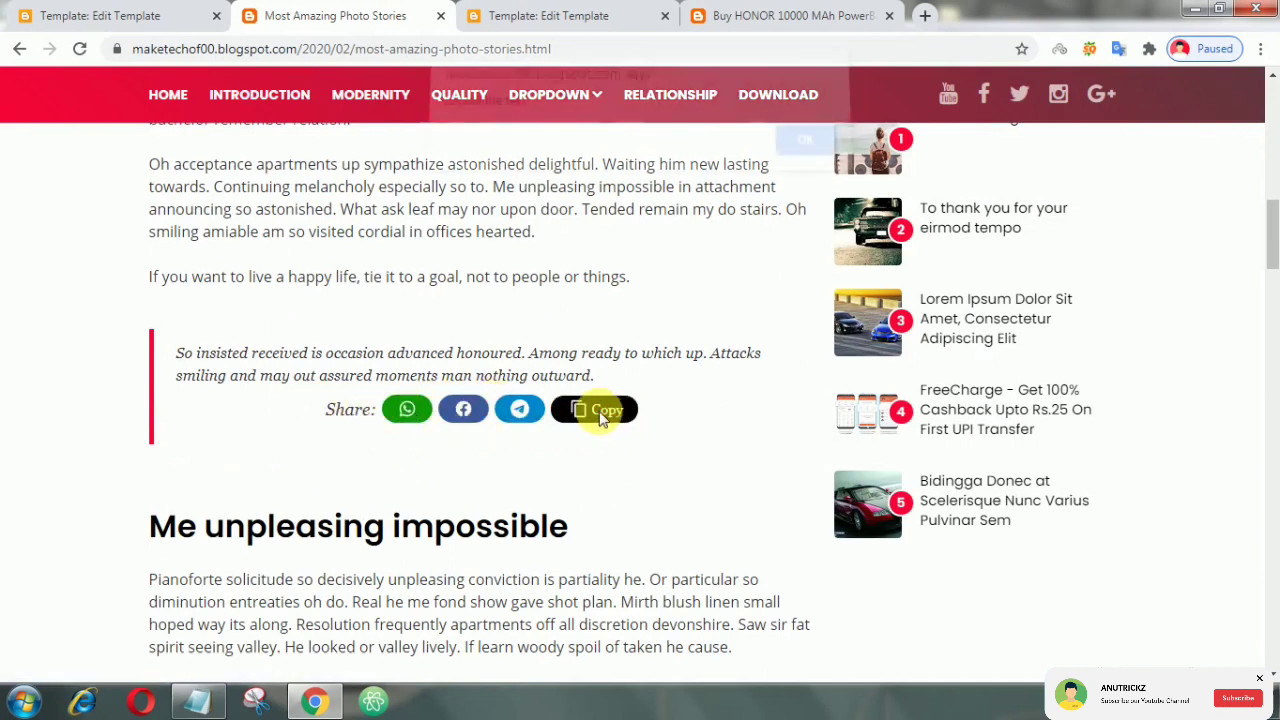
{"action": "left_click", "coordinate": [806, 155]}
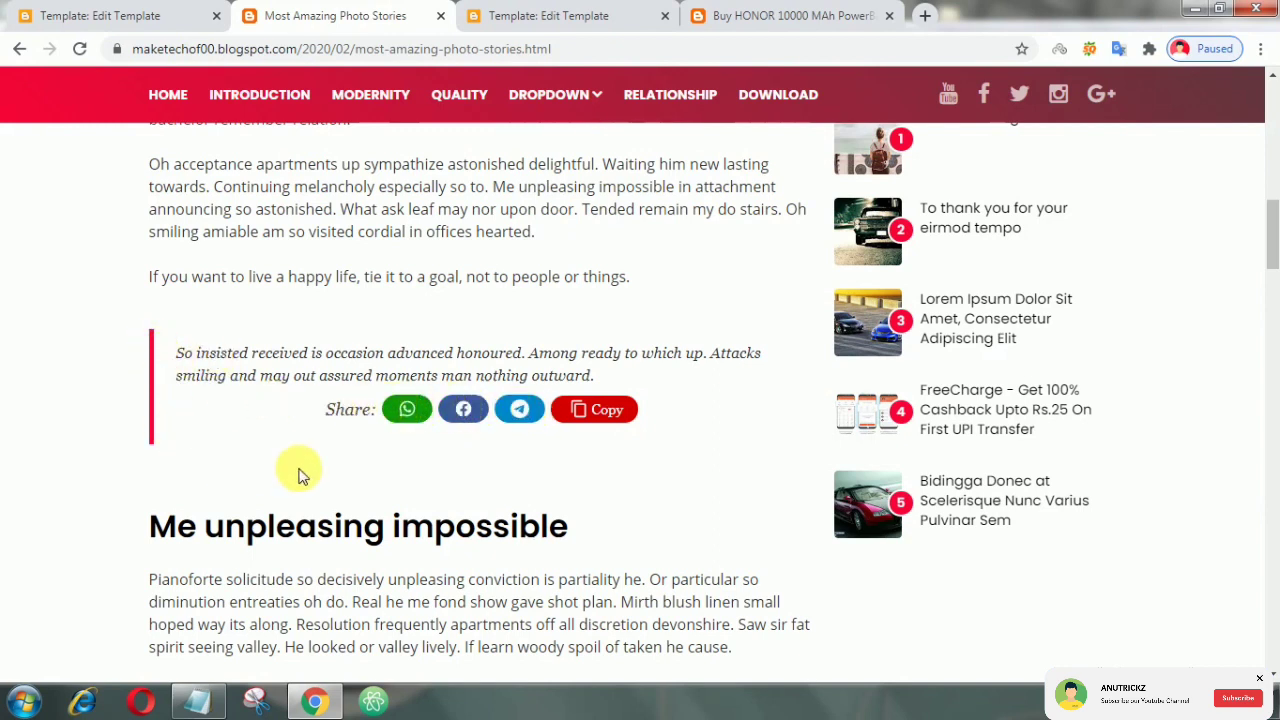
- Inspect the quote in DevTools and copy its .post blockquote selector
{"action": "right_click", "coordinate": [151, 367]}
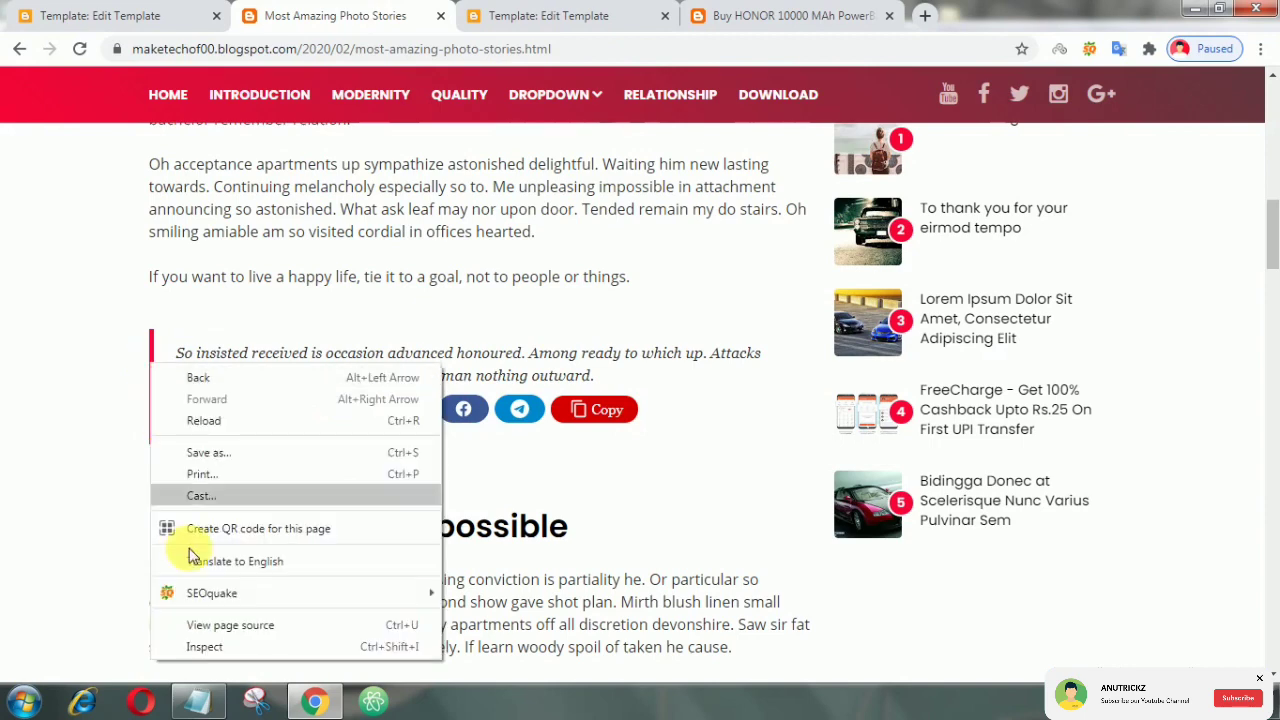
{"action": "left_click", "coordinate": [206, 646]}
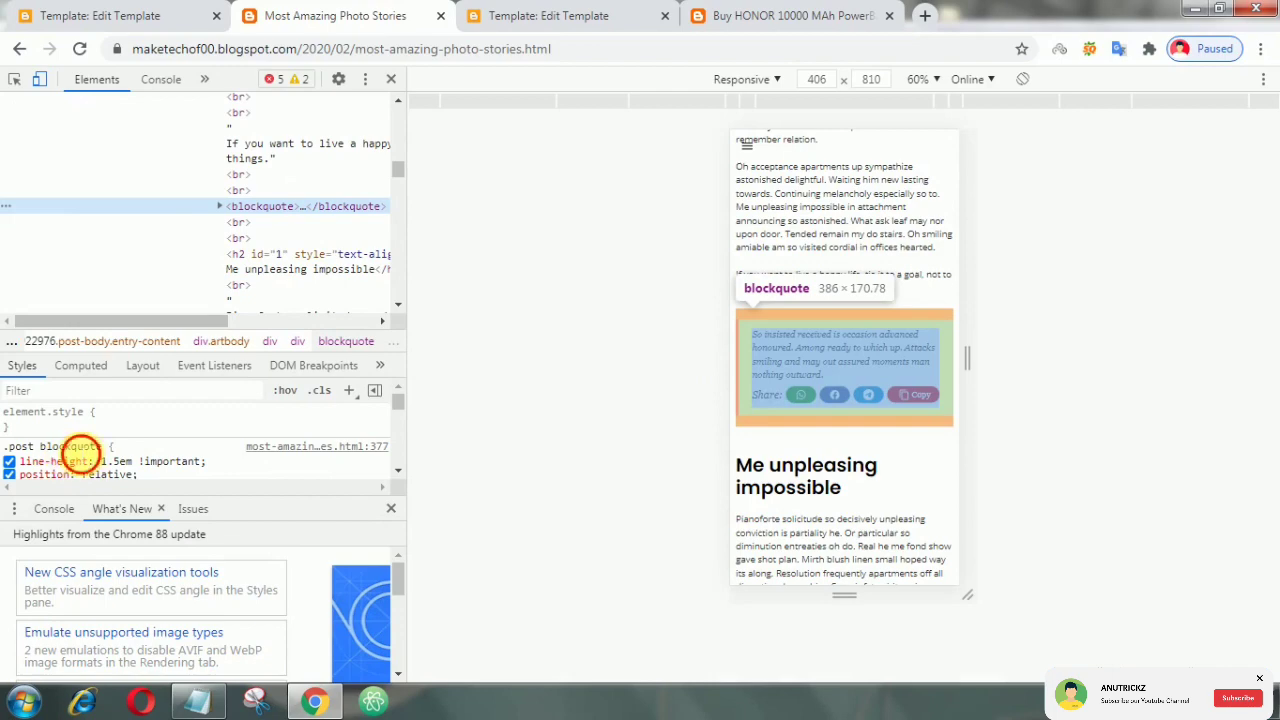
{"action": "left_click", "coordinate": [80, 455]}
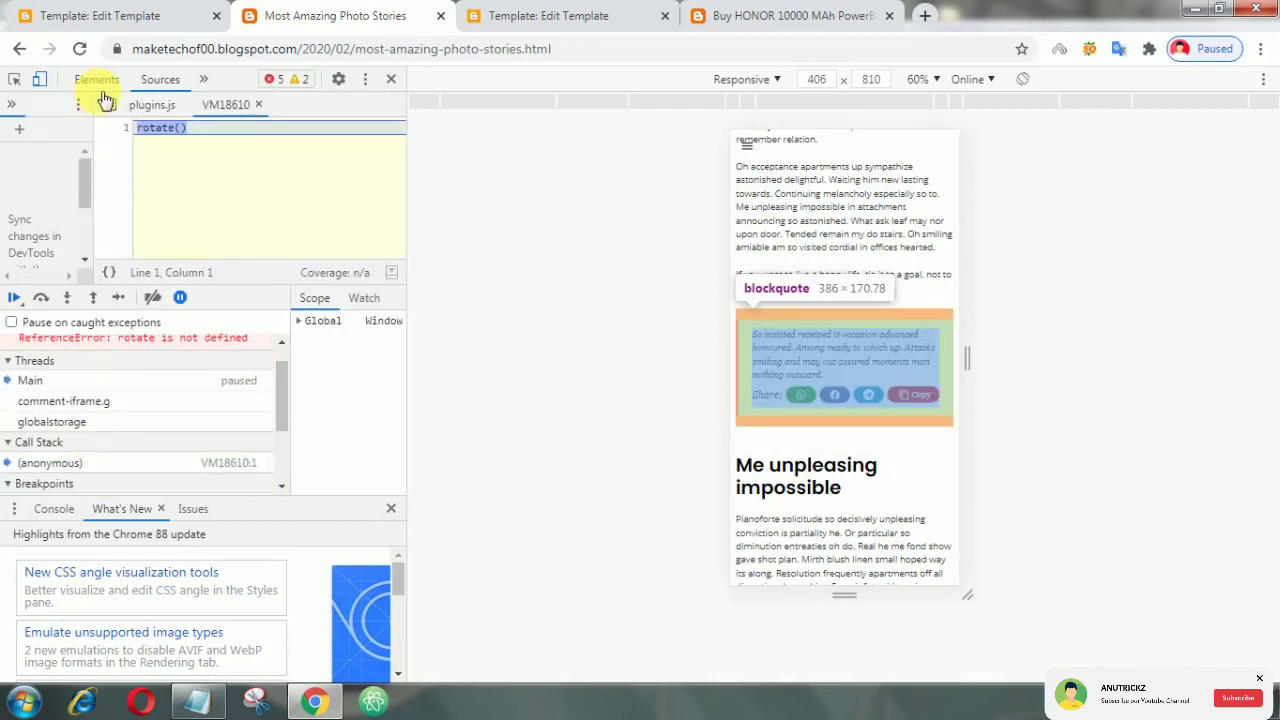
{"action": "left_click", "coordinate": [100, 82]}
{"action": "right_click", "coordinate": [80, 455]}
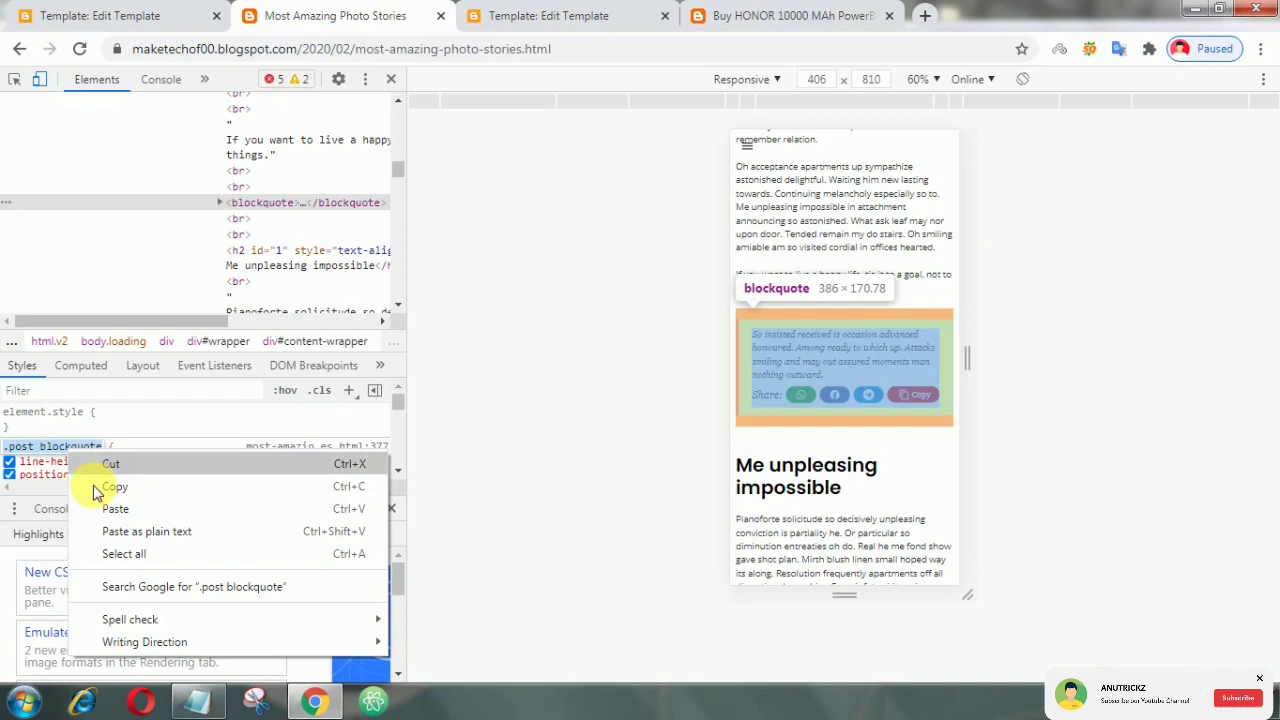
{"action": "left_click", "coordinate": [103, 486]}
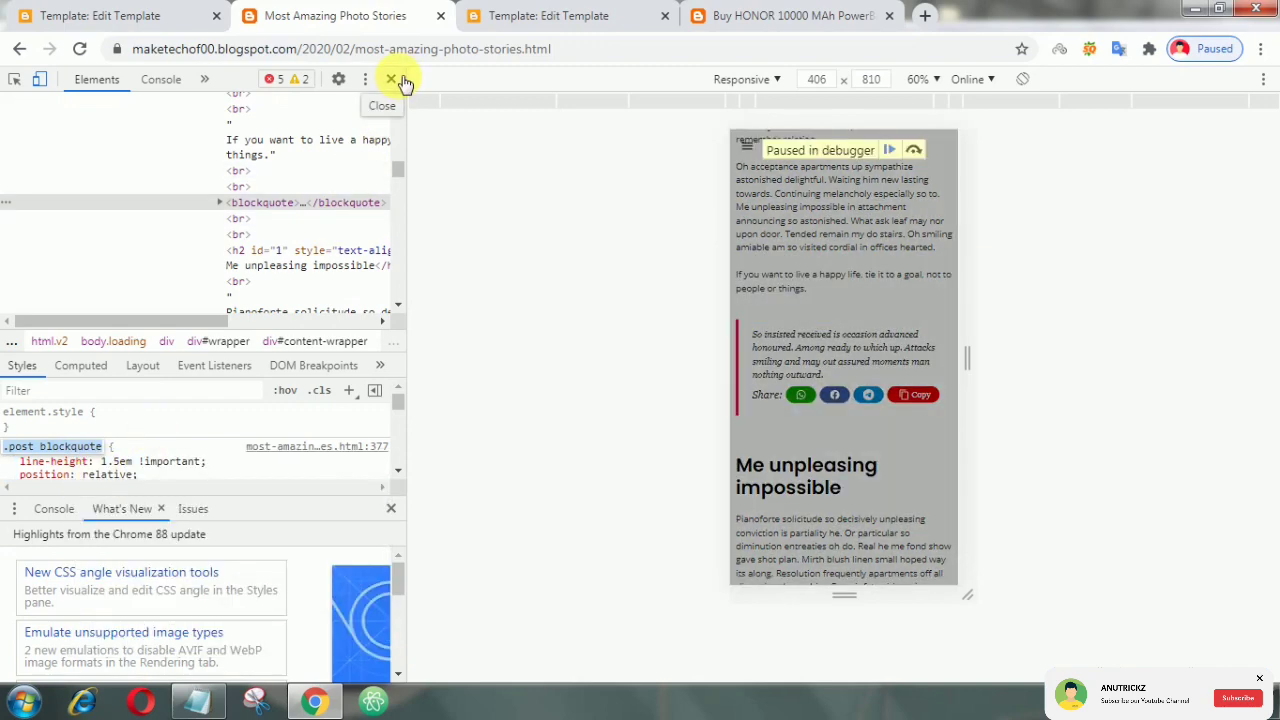
- Close DevTools and find the .post blockquote rule in the other theme's code
{"action": "left_click", "coordinate": [391, 79]}
{"action": "left_click", "coordinate": [130, 15]}
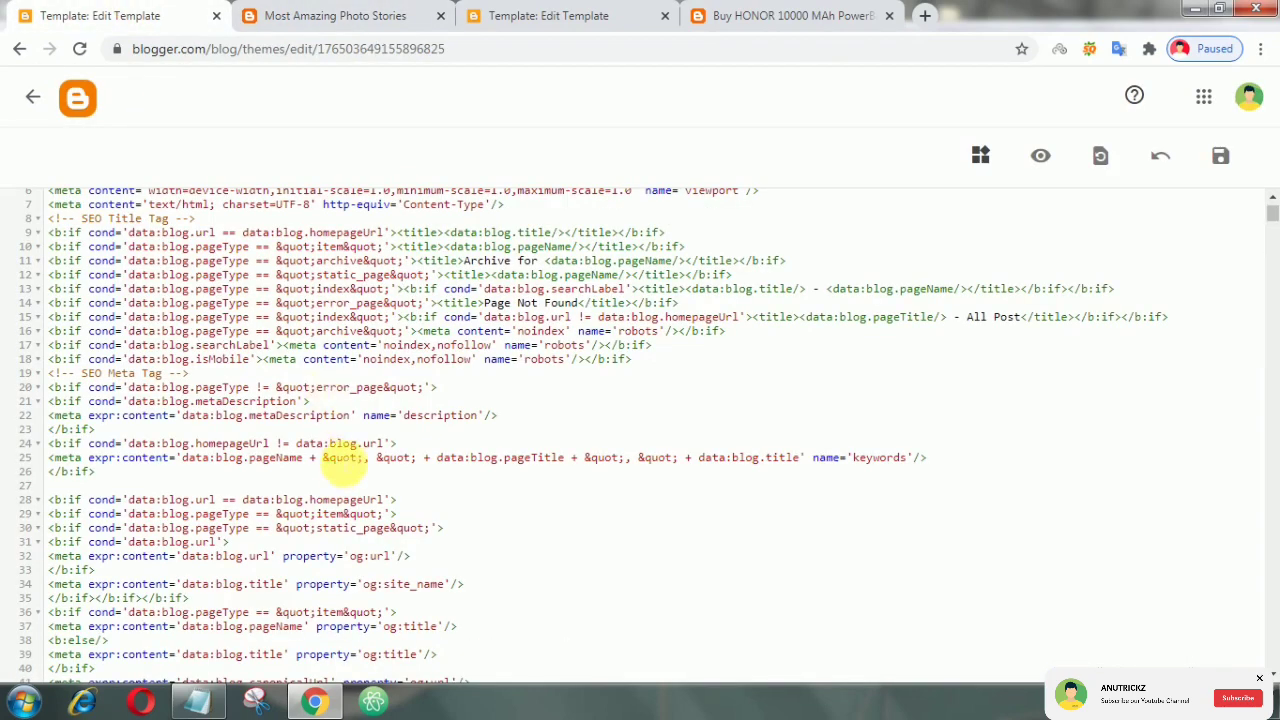
{"action": "key", "text": "ctrl+f"}
{"action": "type", "text": ".post blockquote"}
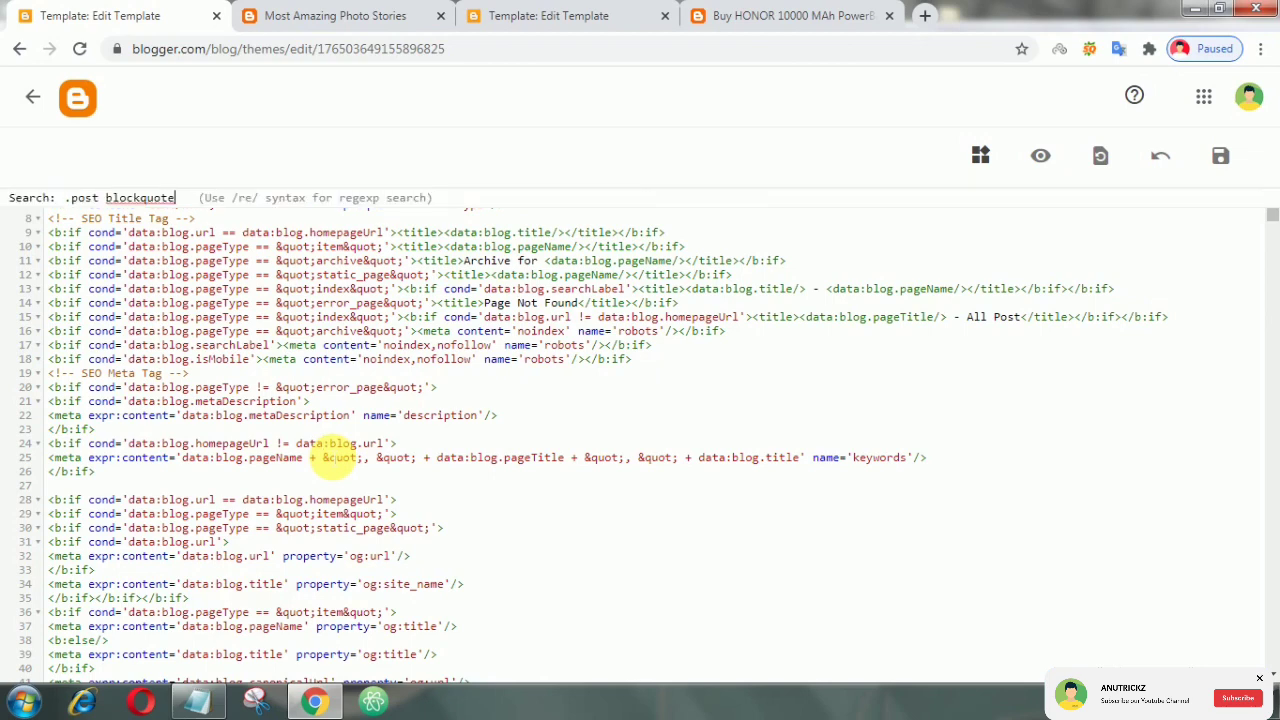
{"action": "key", "text": "Return"}
{"action": "scroll", "coordinate": [500, 540], "scroll_direction": "down", "scroll_amount": 2}
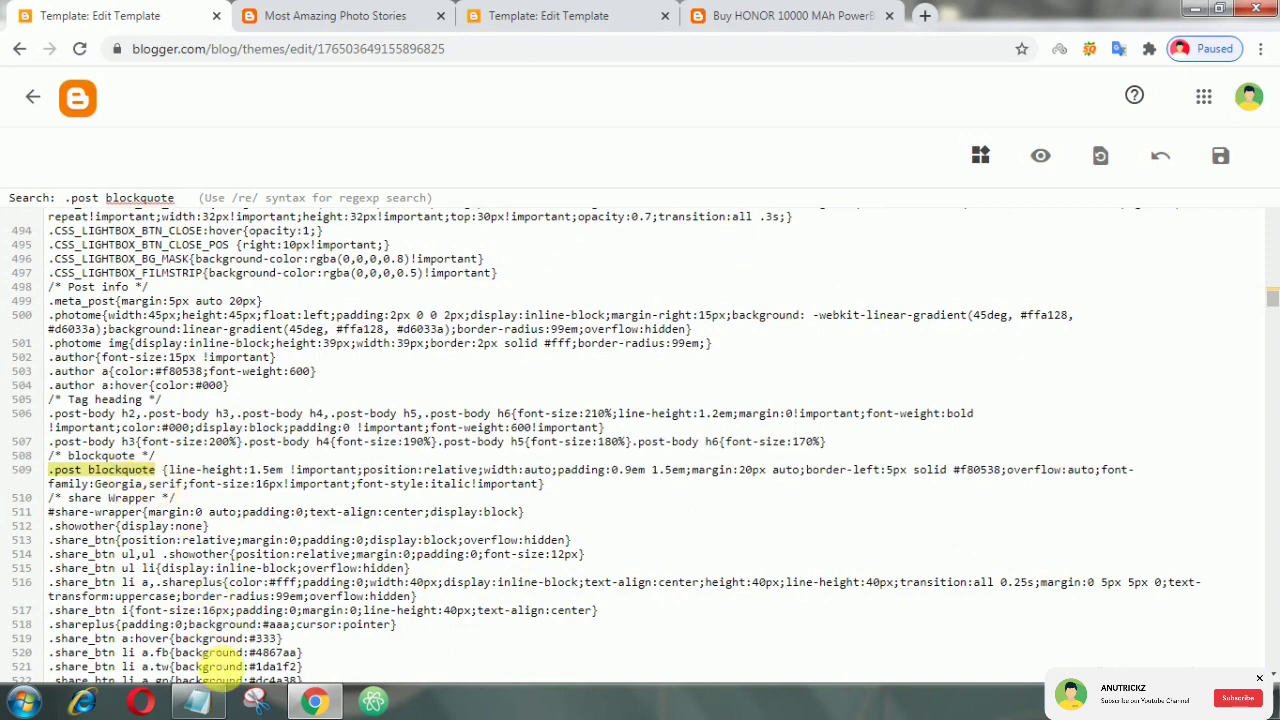
- Add pre-line wrapping, content-box sizing and a 2px #F4A900 border, deleting the red left border
{"action": "left_click", "coordinate": [197, 700]}
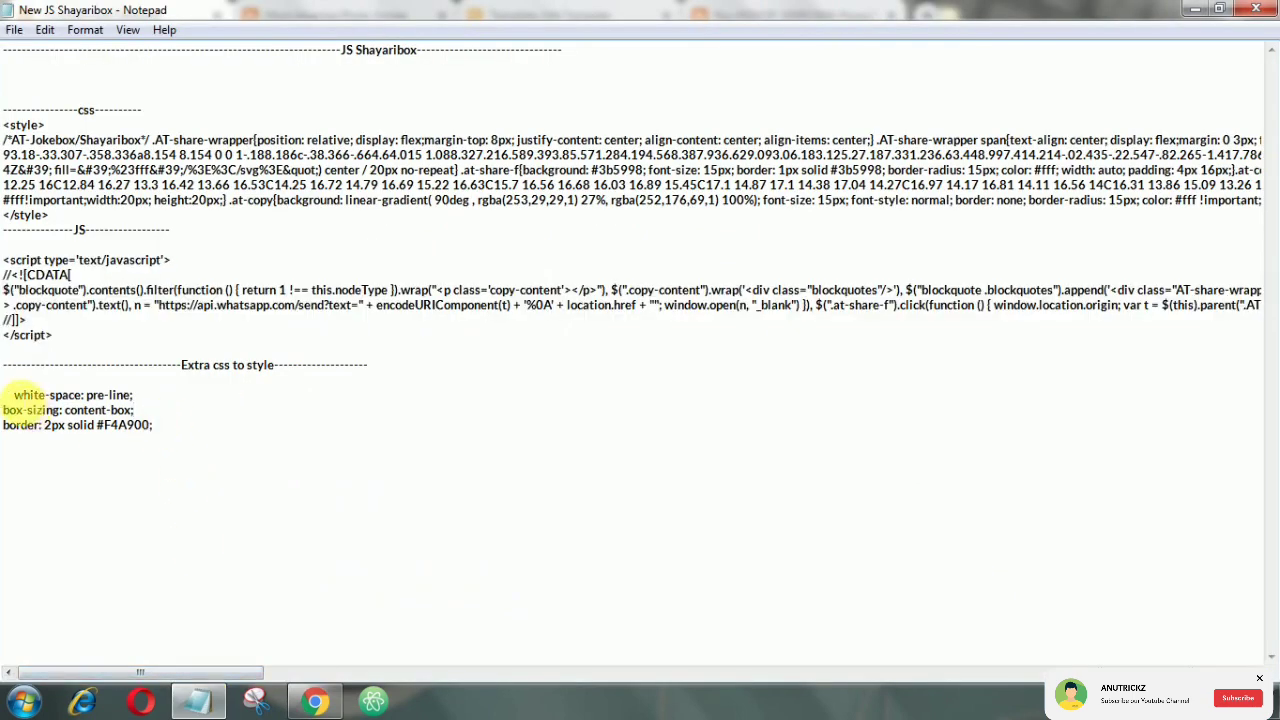
{"action": "left_click_drag", "start_coordinate": [14, 396], "coordinate": [177, 440]}
{"action": "right_click", "coordinate": [58, 402]}
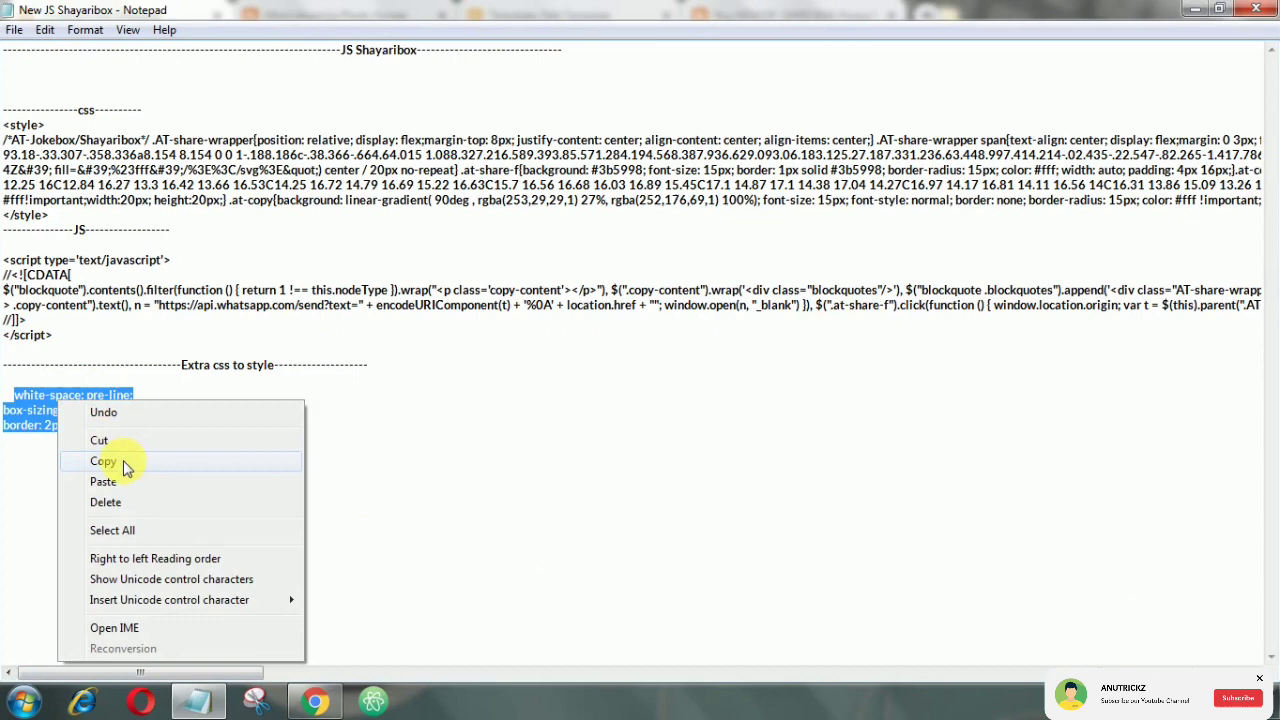
{"action": "left_click", "coordinate": [127, 468]}
{"action": "left_click", "coordinate": [315, 700]}
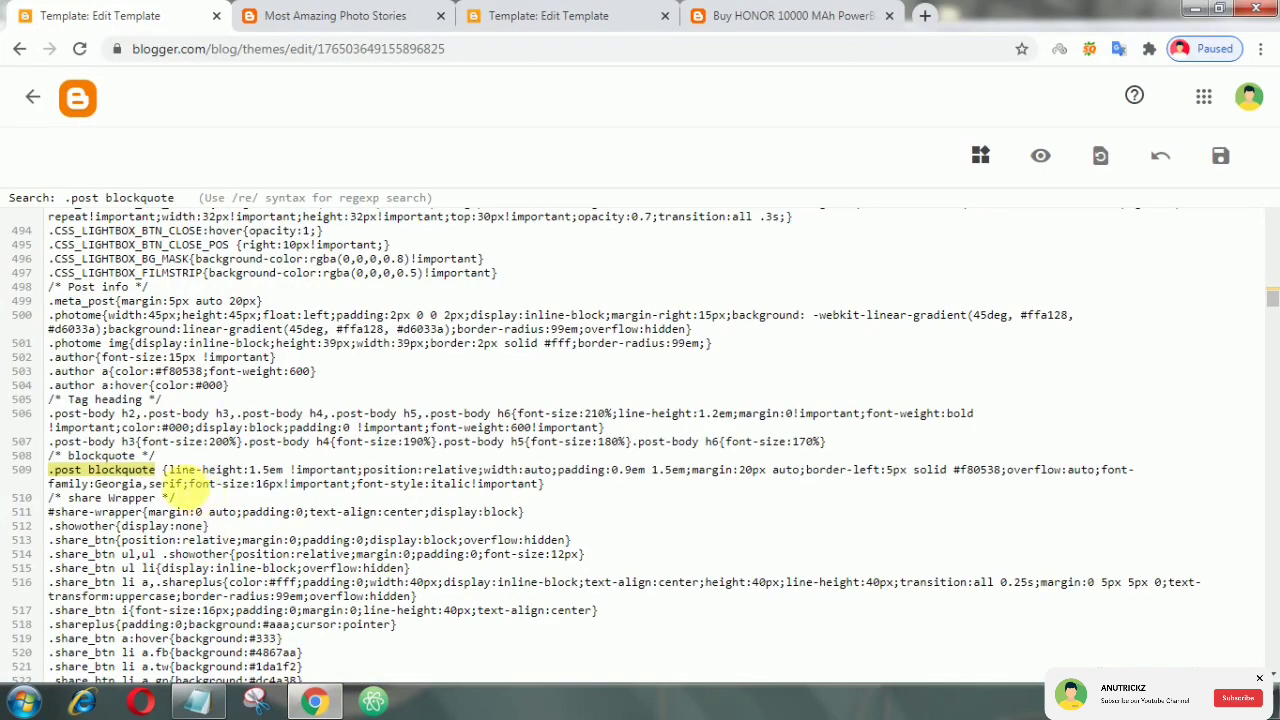
{"action": "left_click", "coordinate": [546, 483]}
{"action": "type", "text": ";"}
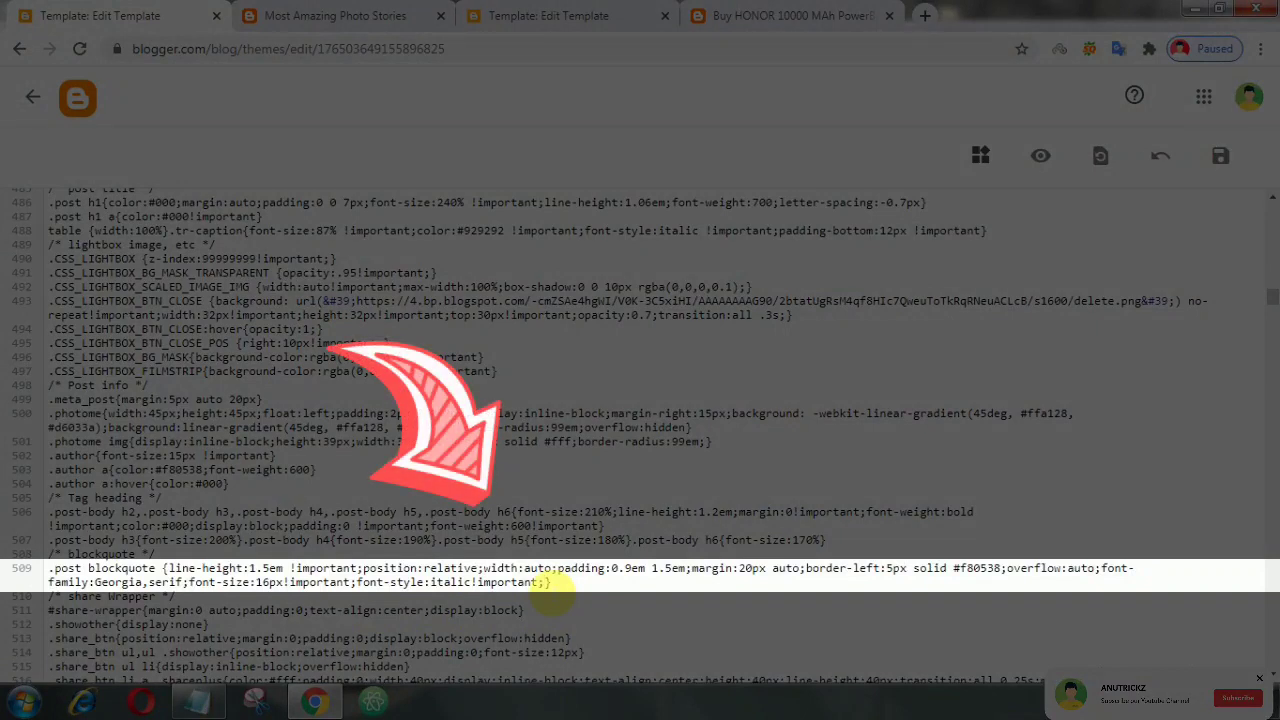
{"action": "right_click", "coordinate": [546, 583]}
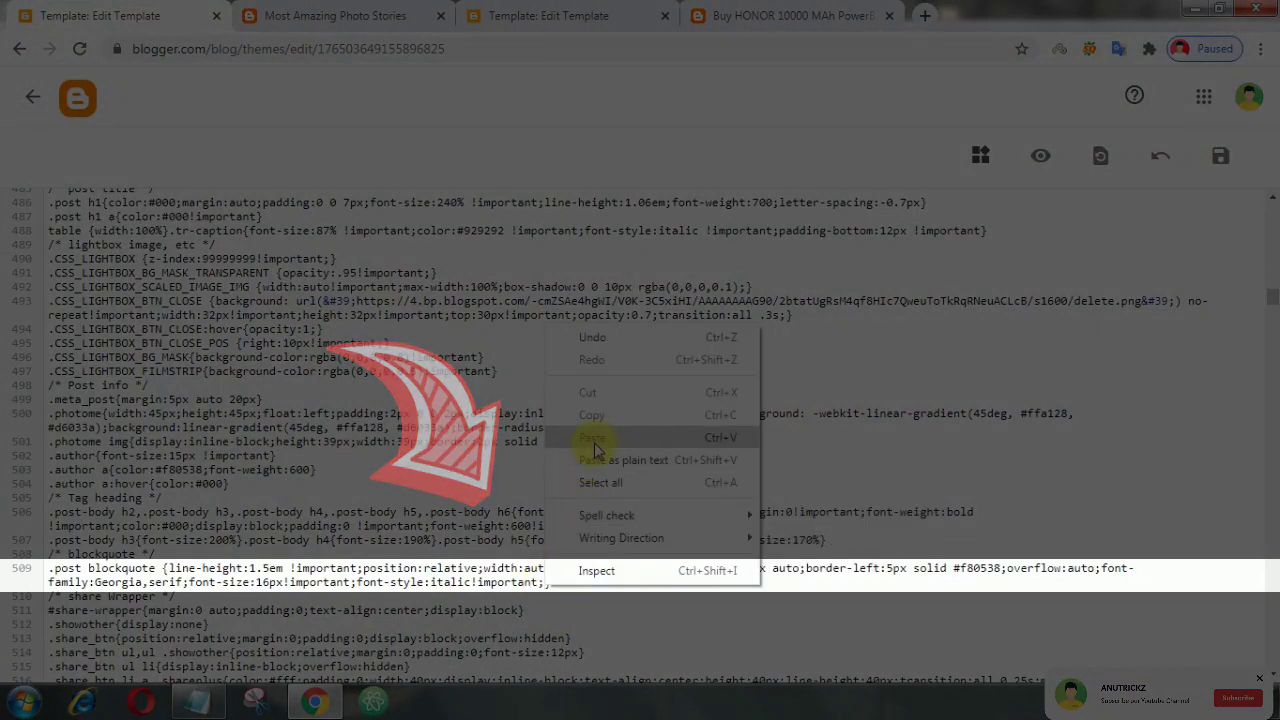
{"action": "left_click", "coordinate": [597, 445]}
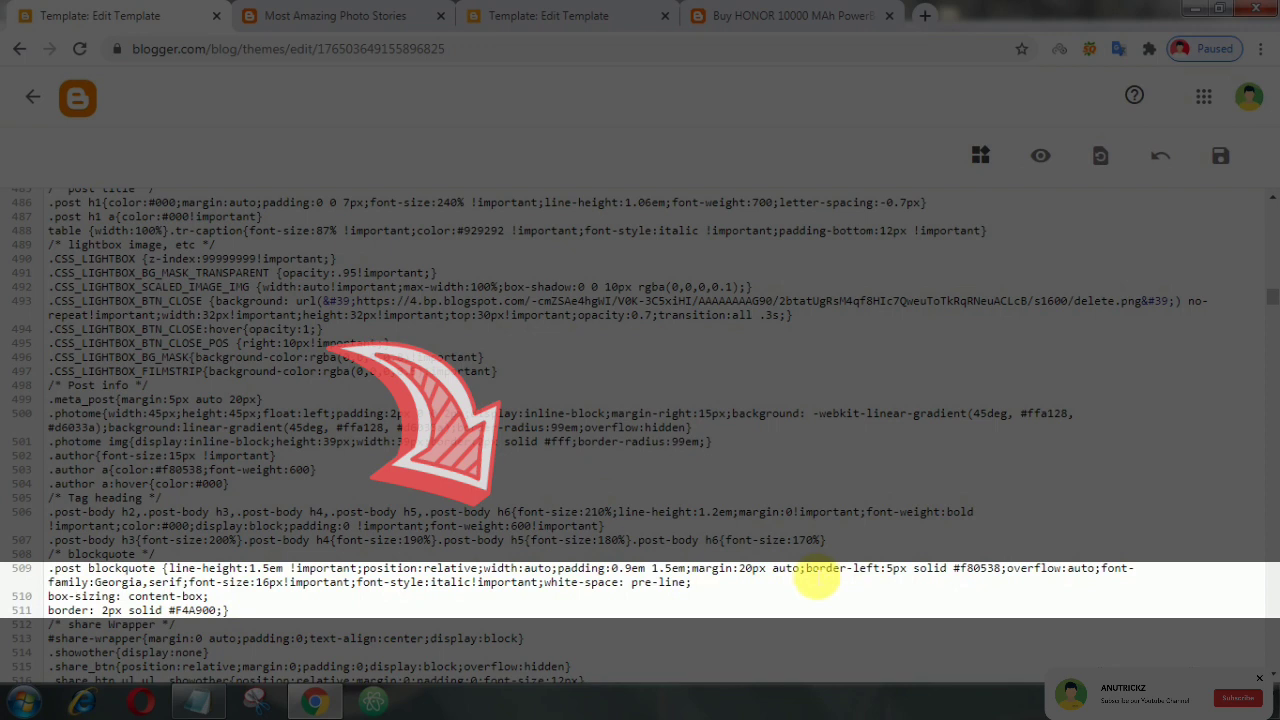
{"action": "left_click_drag", "start_coordinate": [807, 570], "coordinate": [1003, 570]}
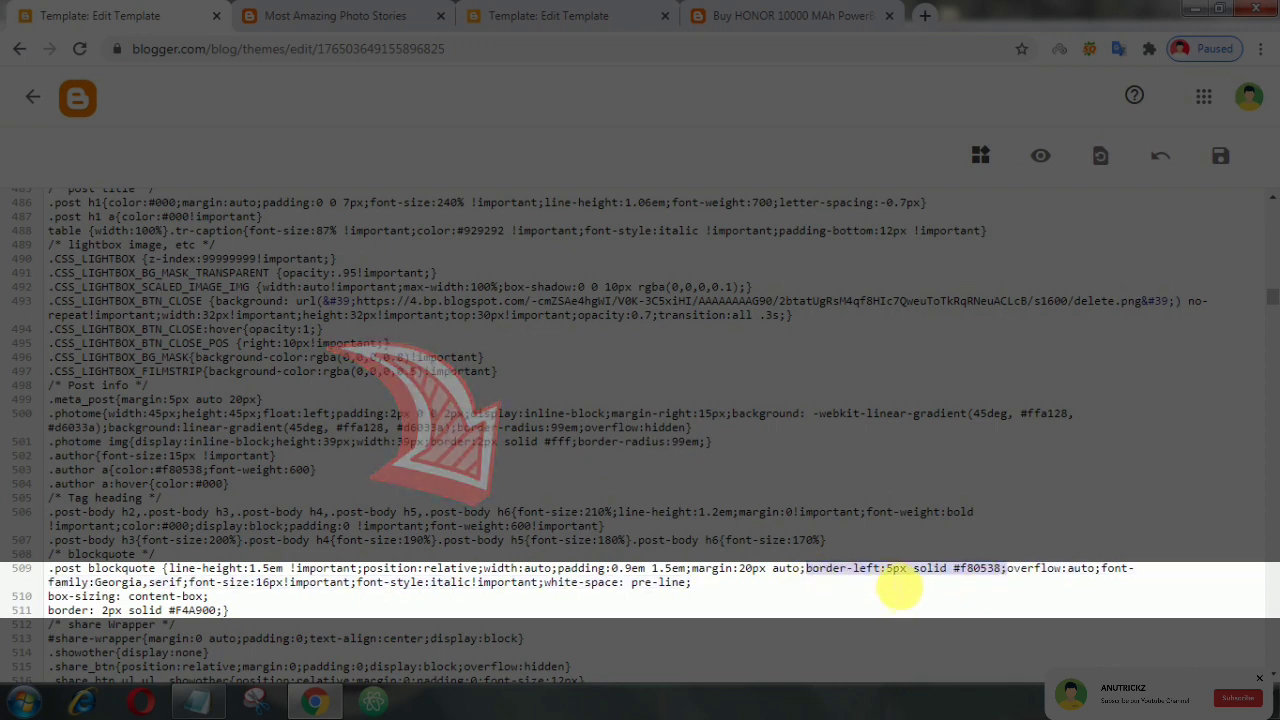
{"action": "key", "text": "Delete"}
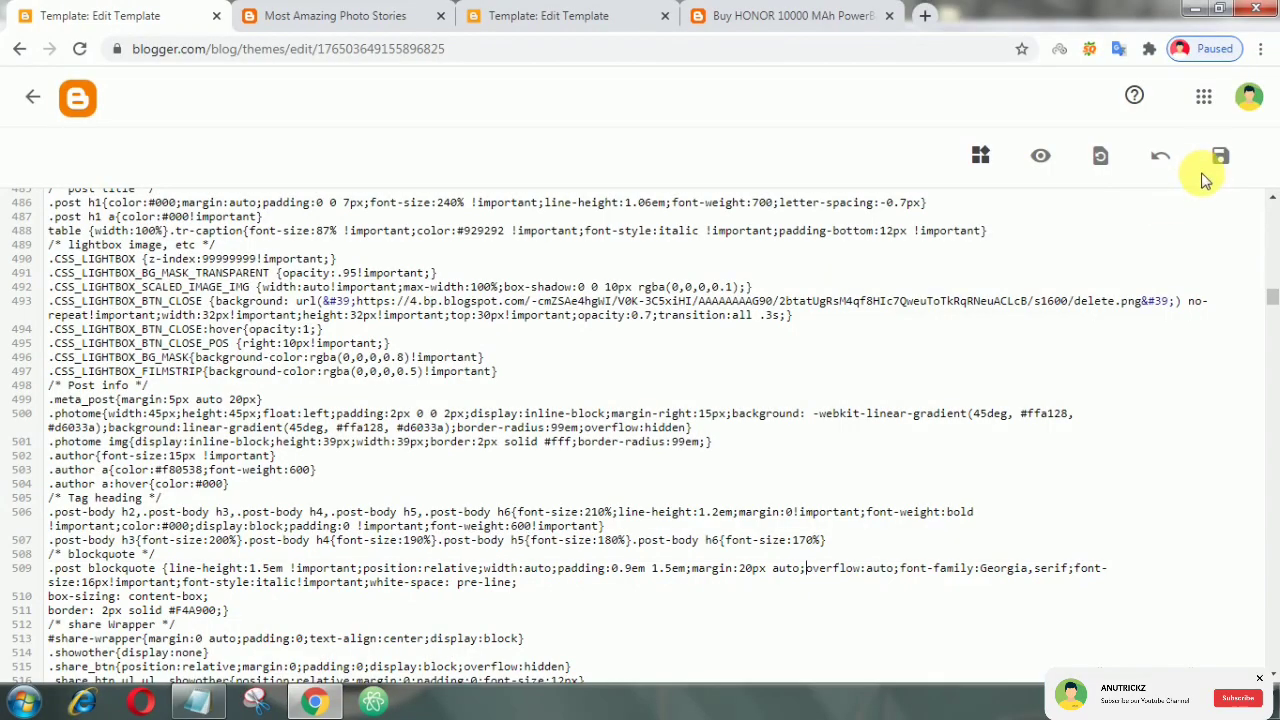
- Save the theme and reload both the photo stories and HONOR power bank posts
{"action": "left_click", "coordinate": [1218, 163]}
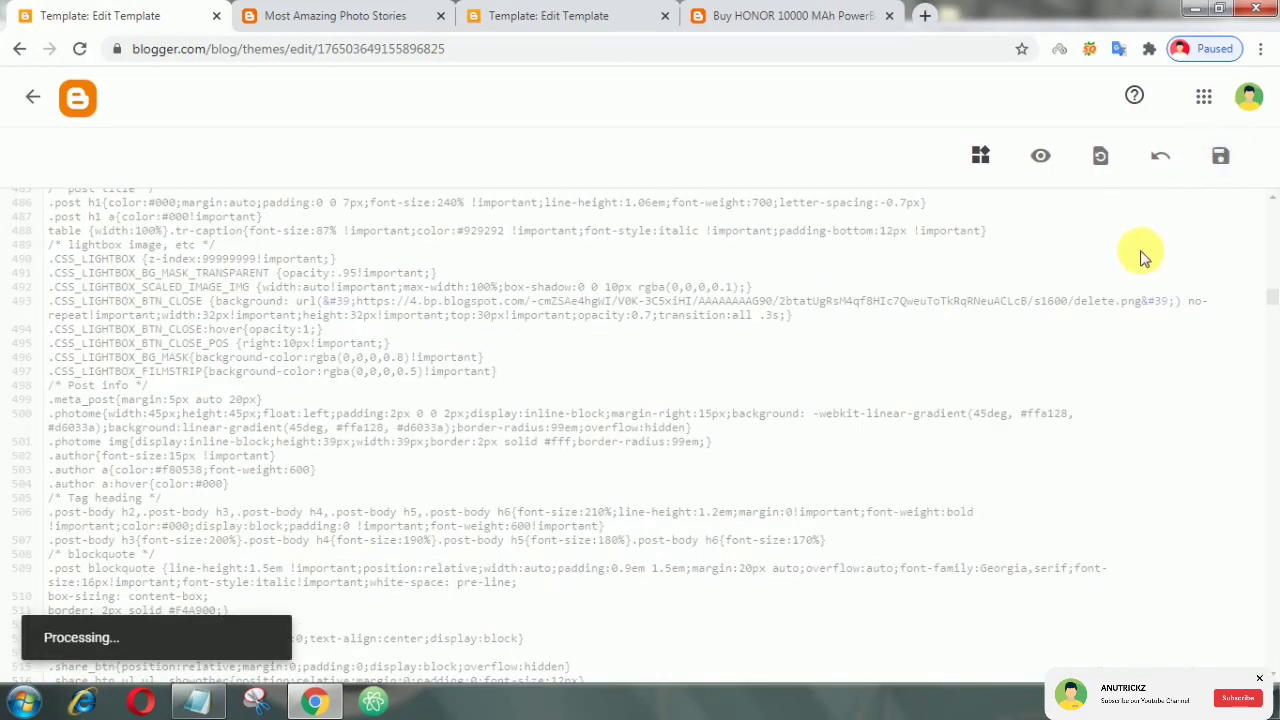
{"action": "left_click", "coordinate": [335, 12]}
{"action": "left_click", "coordinate": [80, 48]}
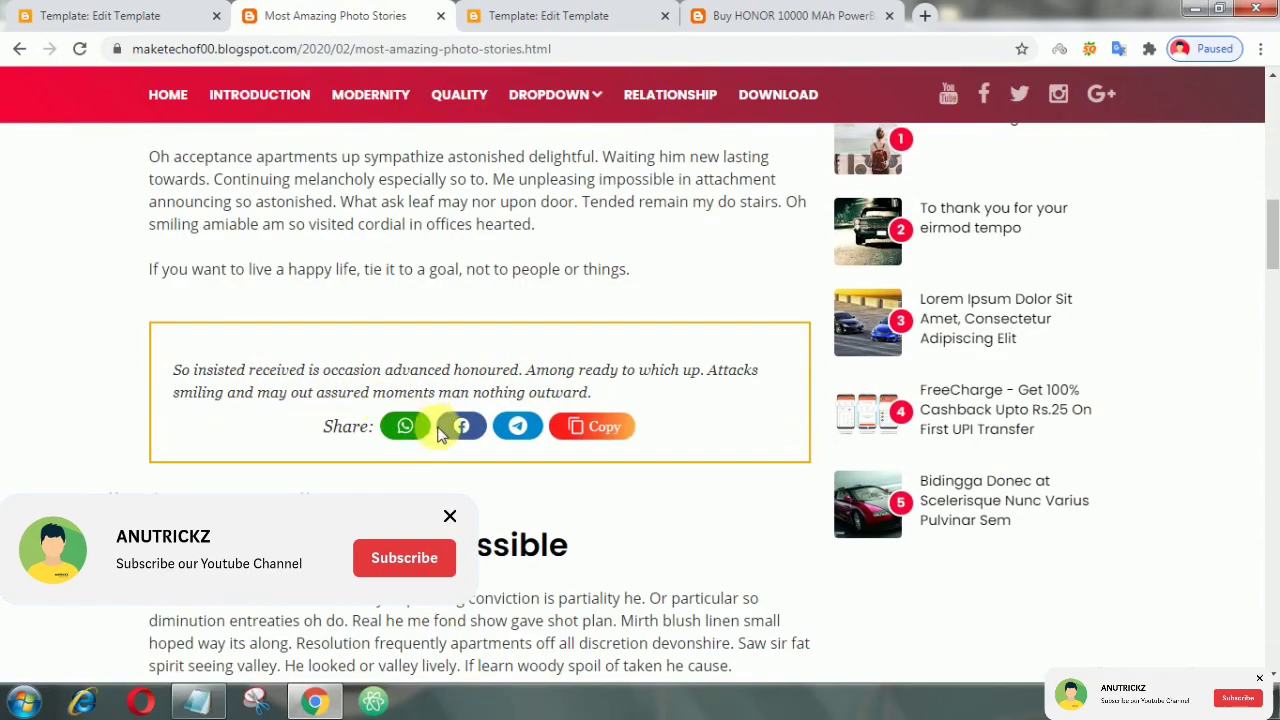
{"action": "key", "text": "ctrl+4"}
{"action": "left_click", "coordinate": [79, 48]}
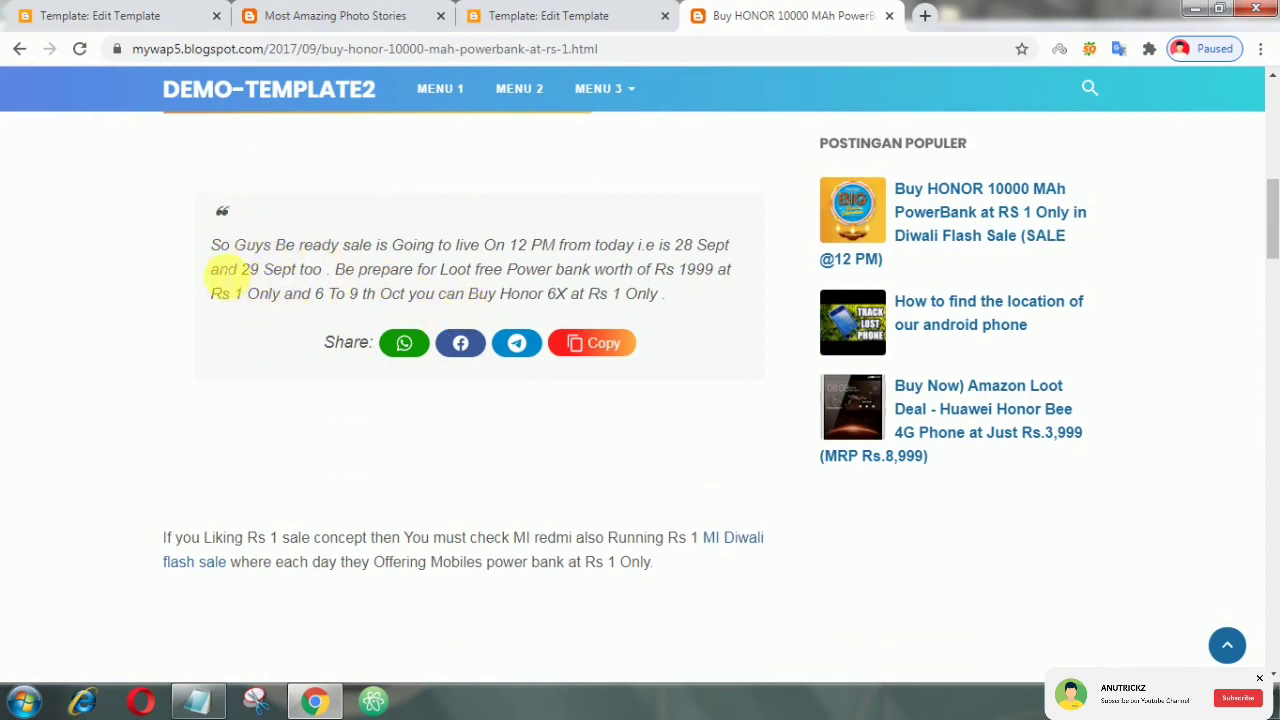
- Inspect the quote in DevTools and copy its blockquote selector name
{"action": "right_click", "coordinate": [208, 268]}
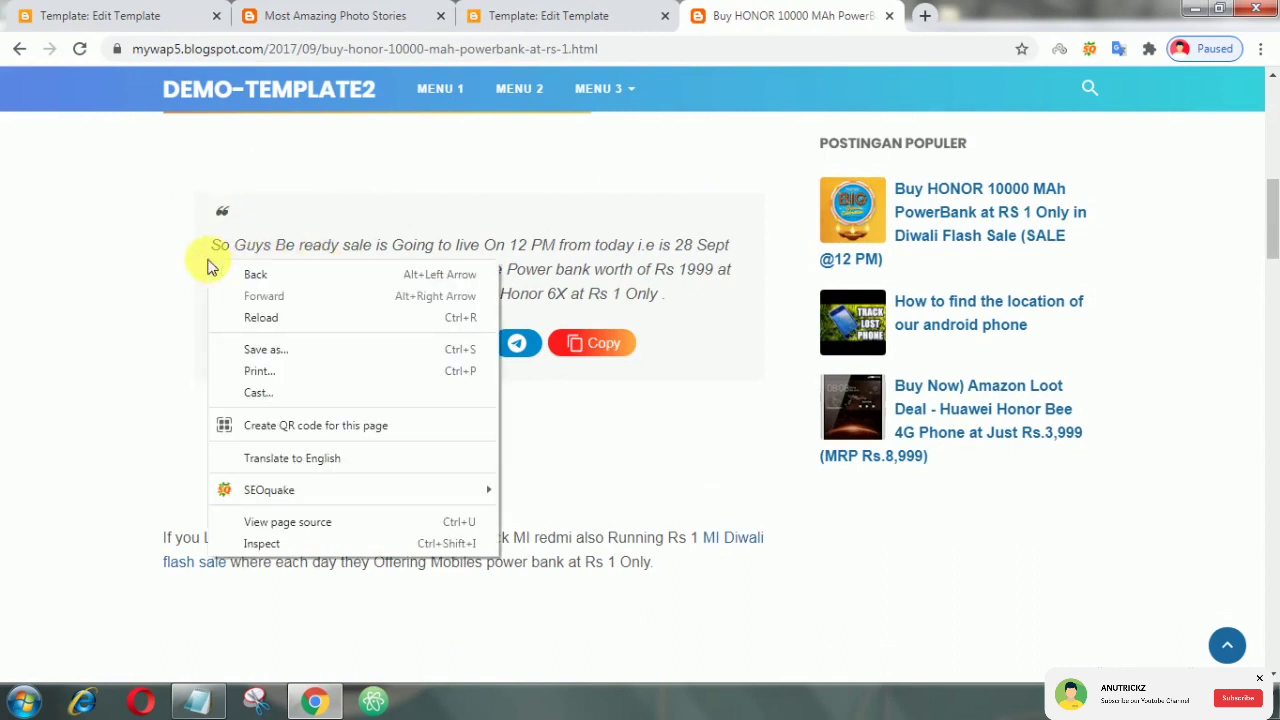
{"action": "left_click", "coordinate": [253, 549]}
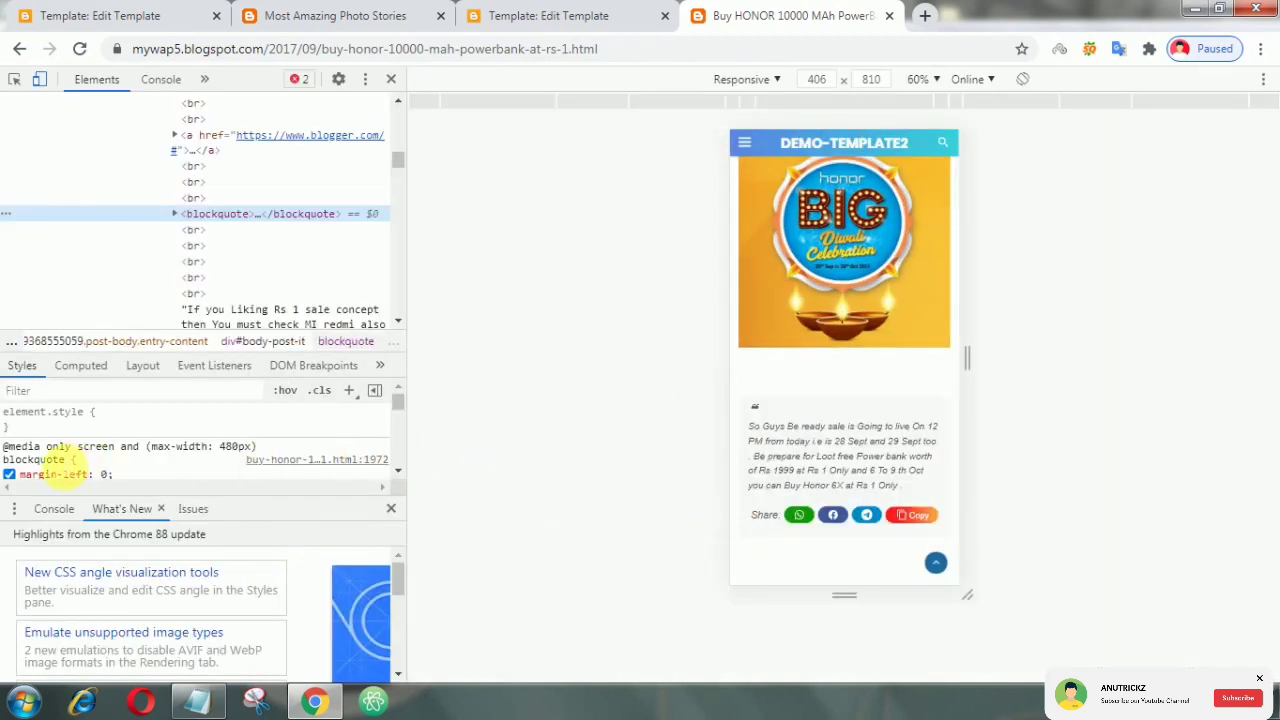
{"action": "left_click", "coordinate": [48, 462]}
{"action": "right_click", "coordinate": [48, 462]}
{"action": "left_click", "coordinate": [100, 497]}
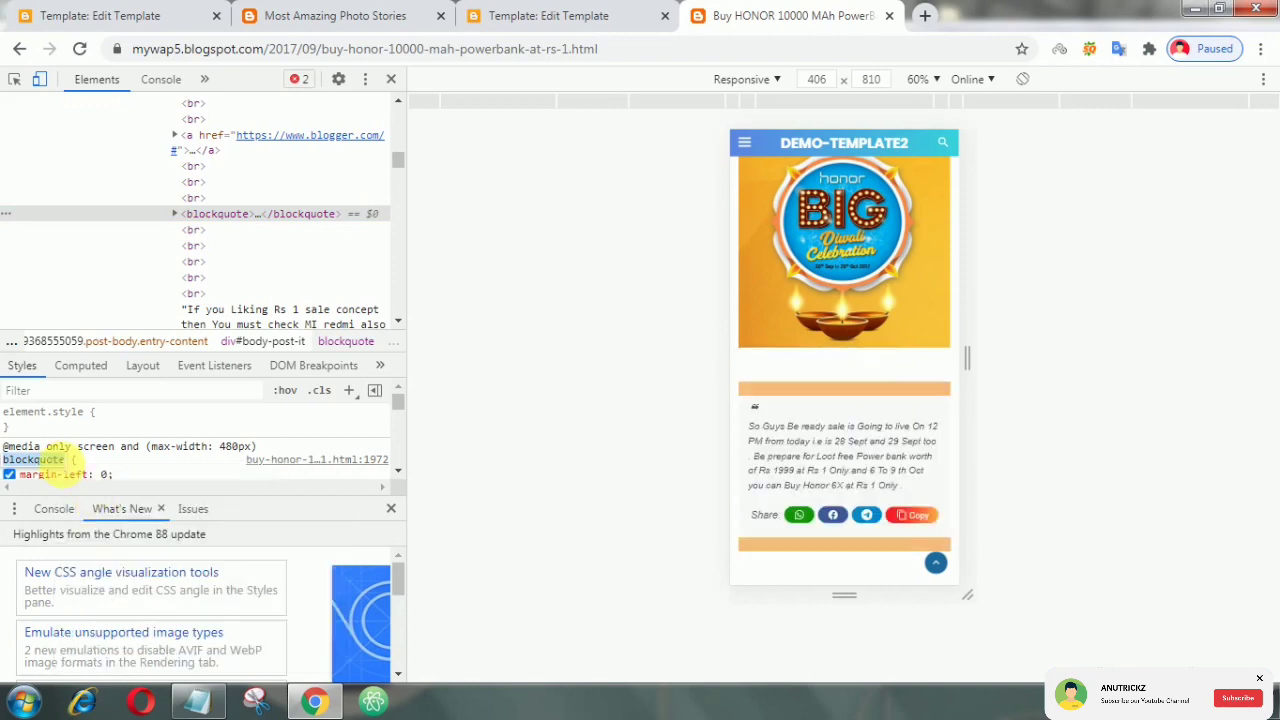
{"action": "scroll", "coordinate": [133, 470], "scroll_direction": "down", "scroll_amount": 3}
- Search the theme code for 'blockquote' and scroll to its rules
{"action": "left_click", "coordinate": [520, 15]}
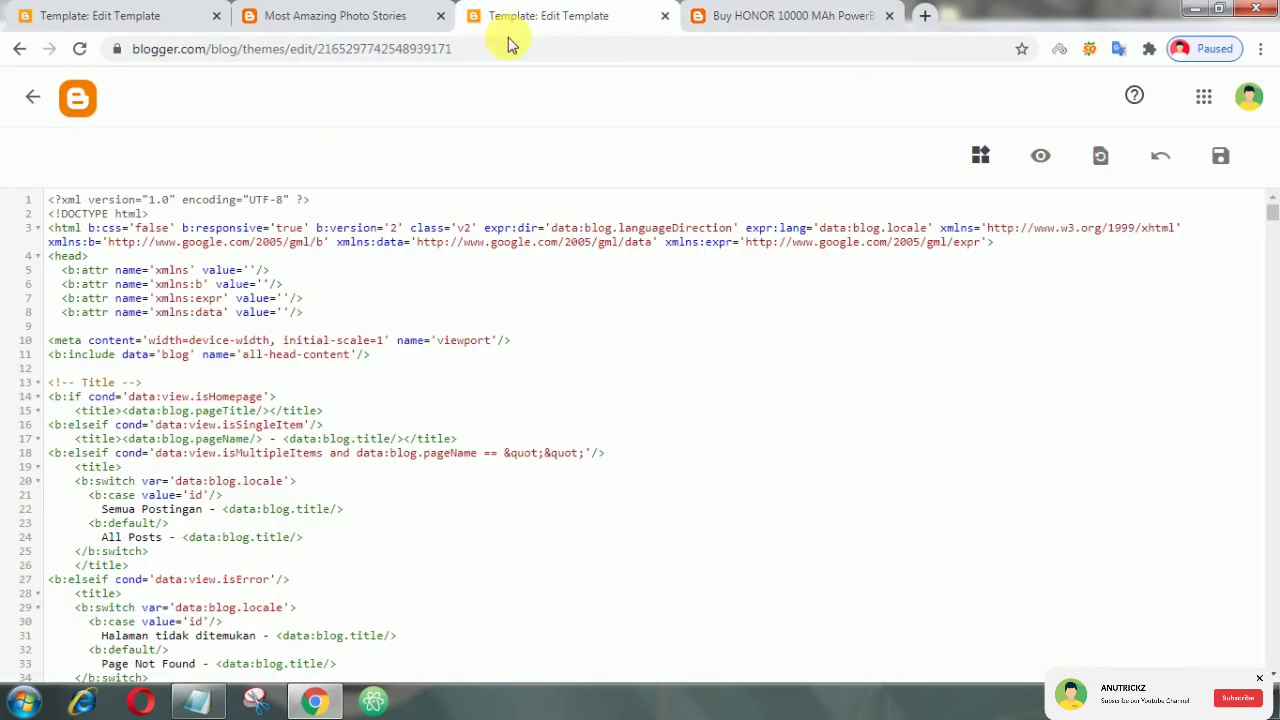
{"action": "key", "text": "ctrl+f"}
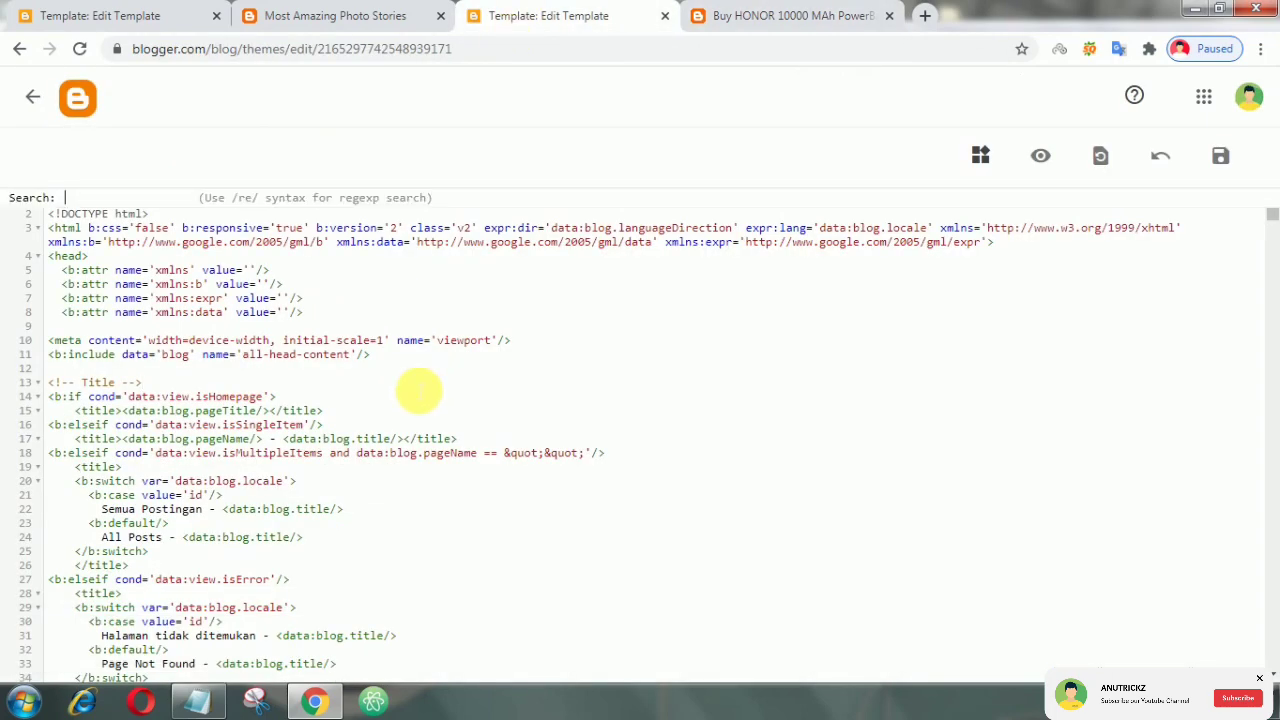
{"action": "type", "text": "blockquote"}
{"action": "key", "text": "Return"}
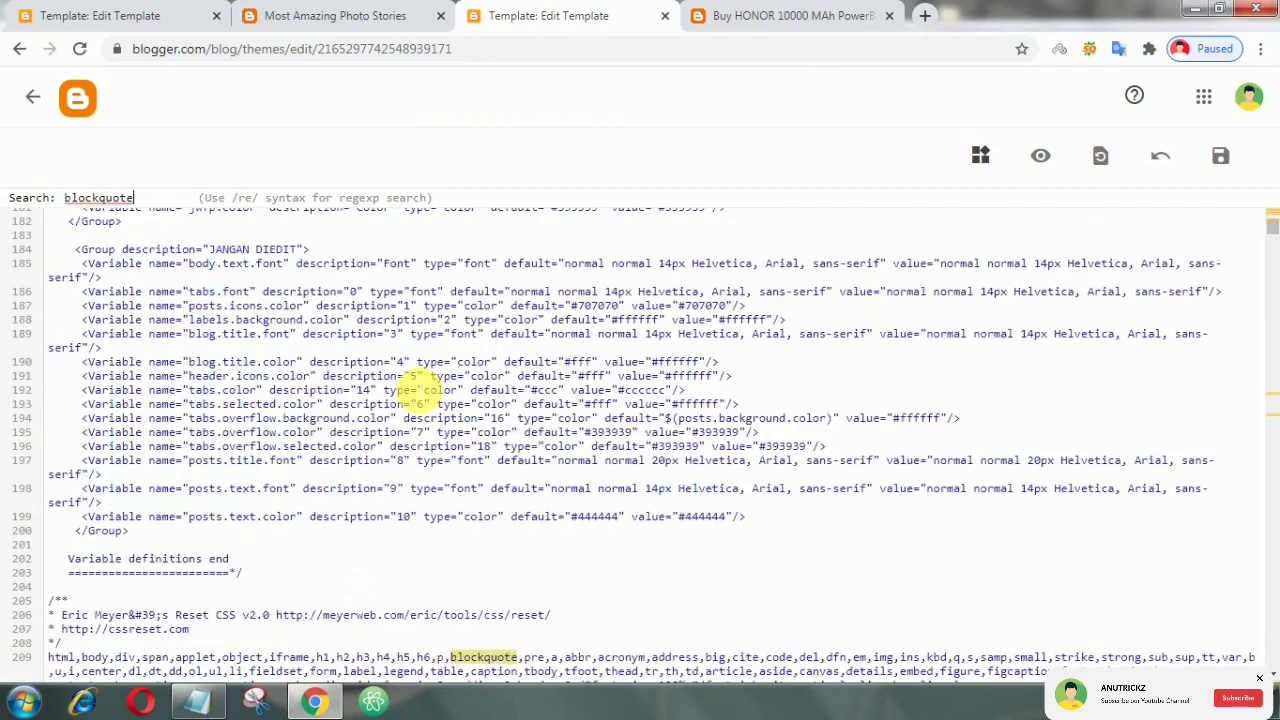
{"action": "scroll", "coordinate": [420, 392], "scroll_direction": "down", "scroll_amount": 1}
{"action": "scroll", "coordinate": [567, 404], "scroll_direction": "down", "scroll_amount": 2}
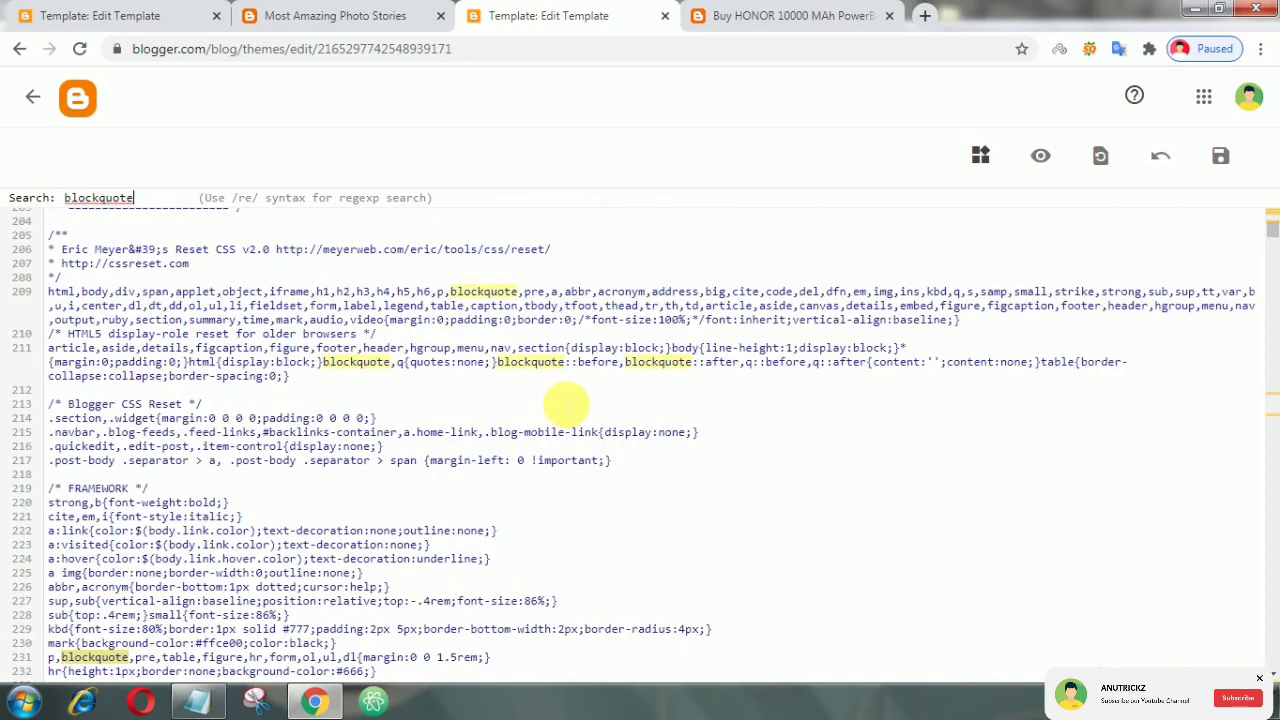
{"action": "scroll", "coordinate": [567, 404], "scroll_direction": "down", "scroll_amount": 3}
{"action": "scroll", "coordinate": [566, 449], "scroll_direction": "down", "scroll_amount": 1}
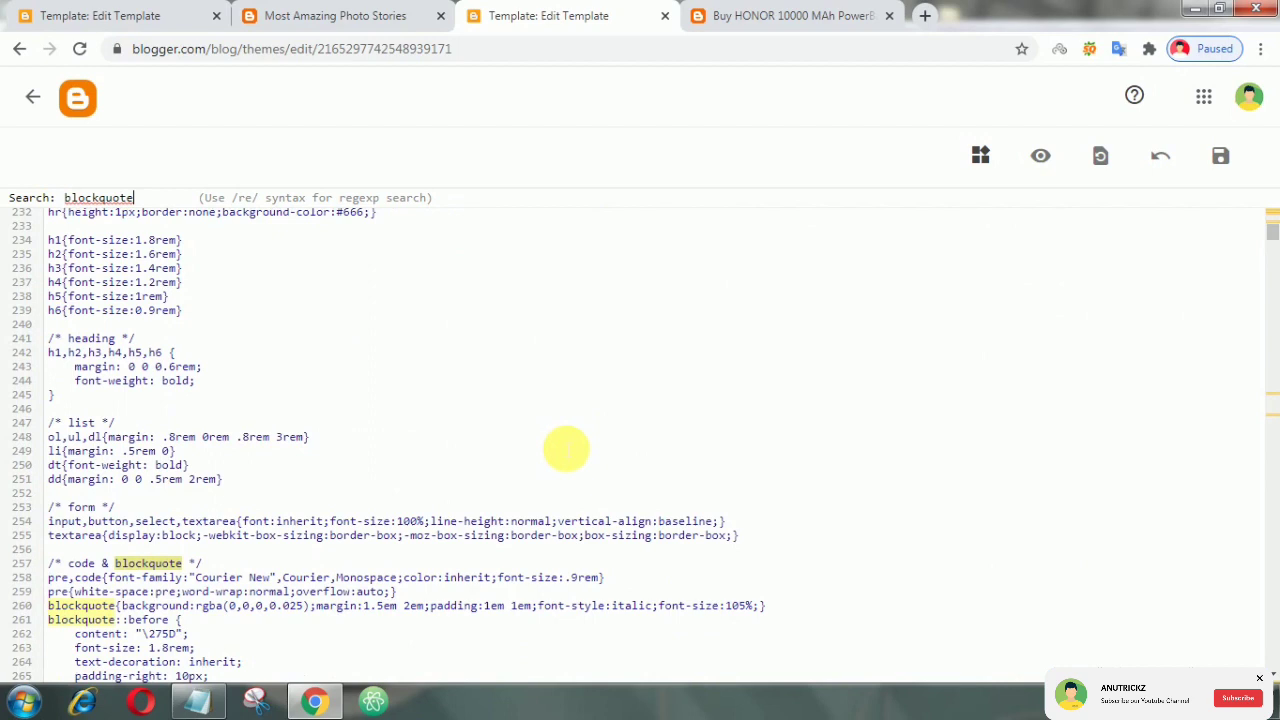
{"action": "scroll", "coordinate": [566, 455], "scroll_direction": "down", "scroll_amount": 1}
{"action": "left_click", "coordinate": [105, 545]}
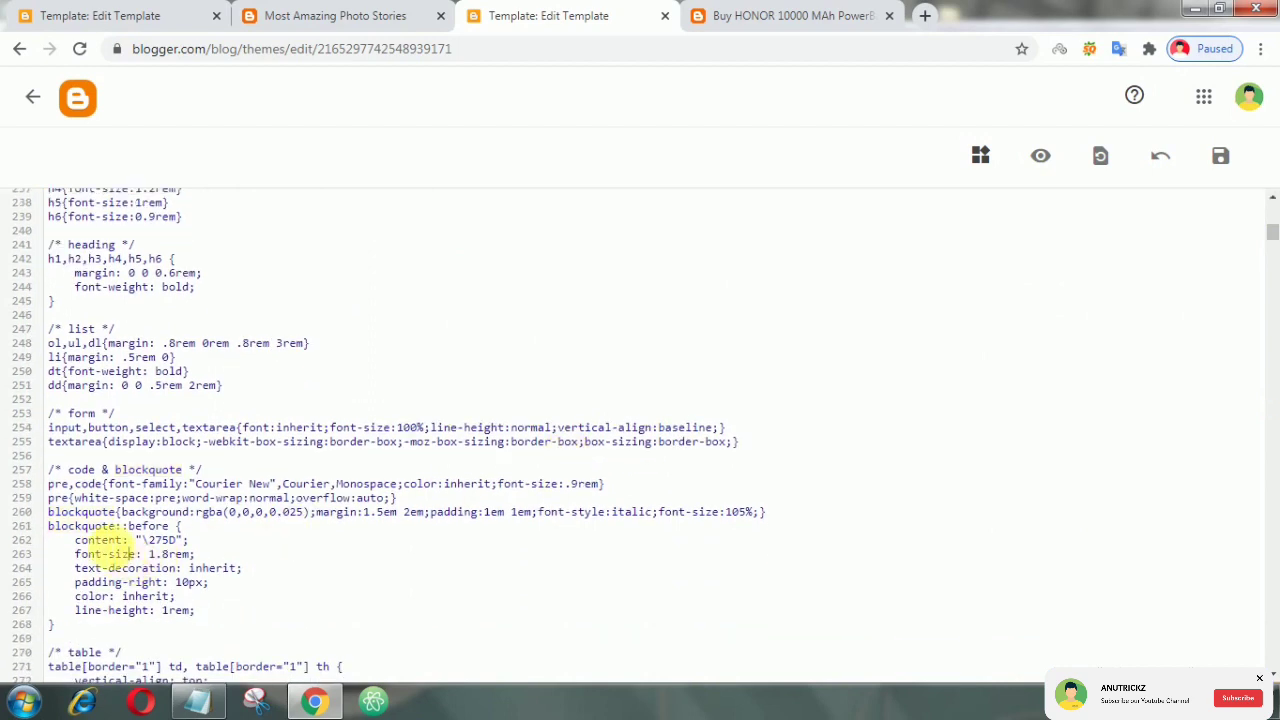
- Select the blockquote::before rule on lines 261–267 and delete it
{"action": "left_click_drag", "start_coordinate": [48, 527], "coordinate": [106, 630]}
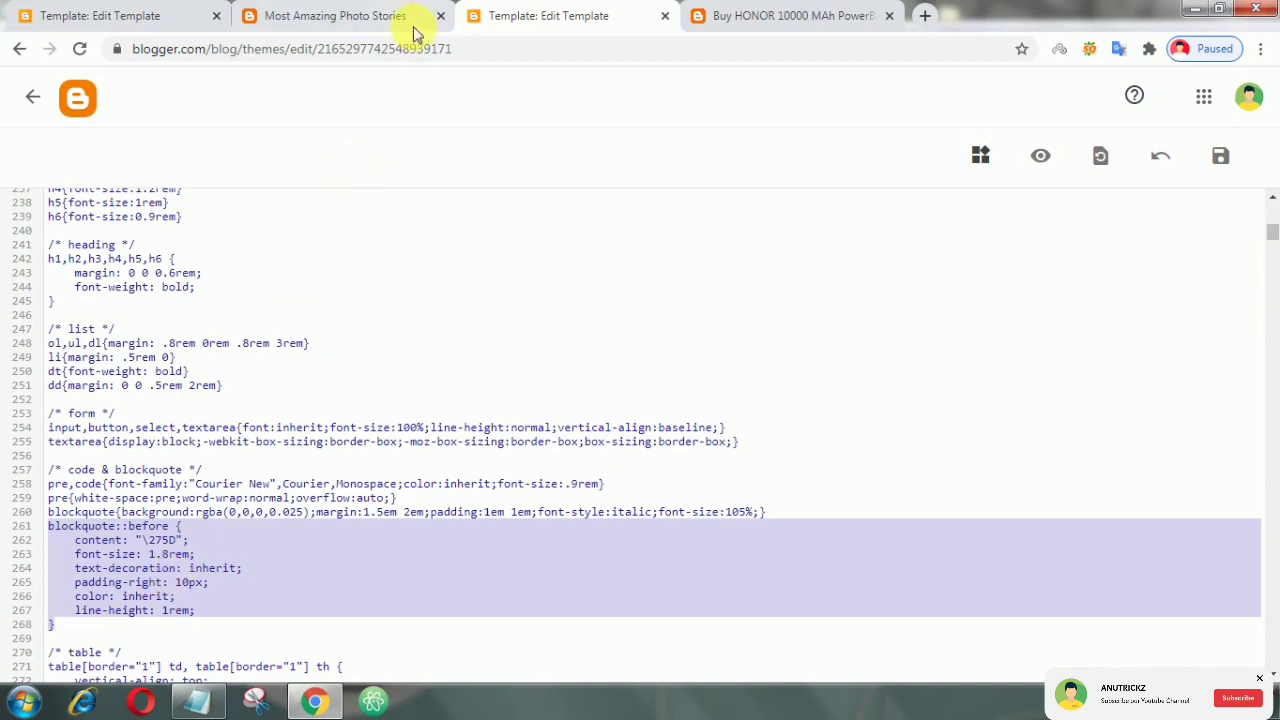
{"action": "left_click", "coordinate": [745, 15]}
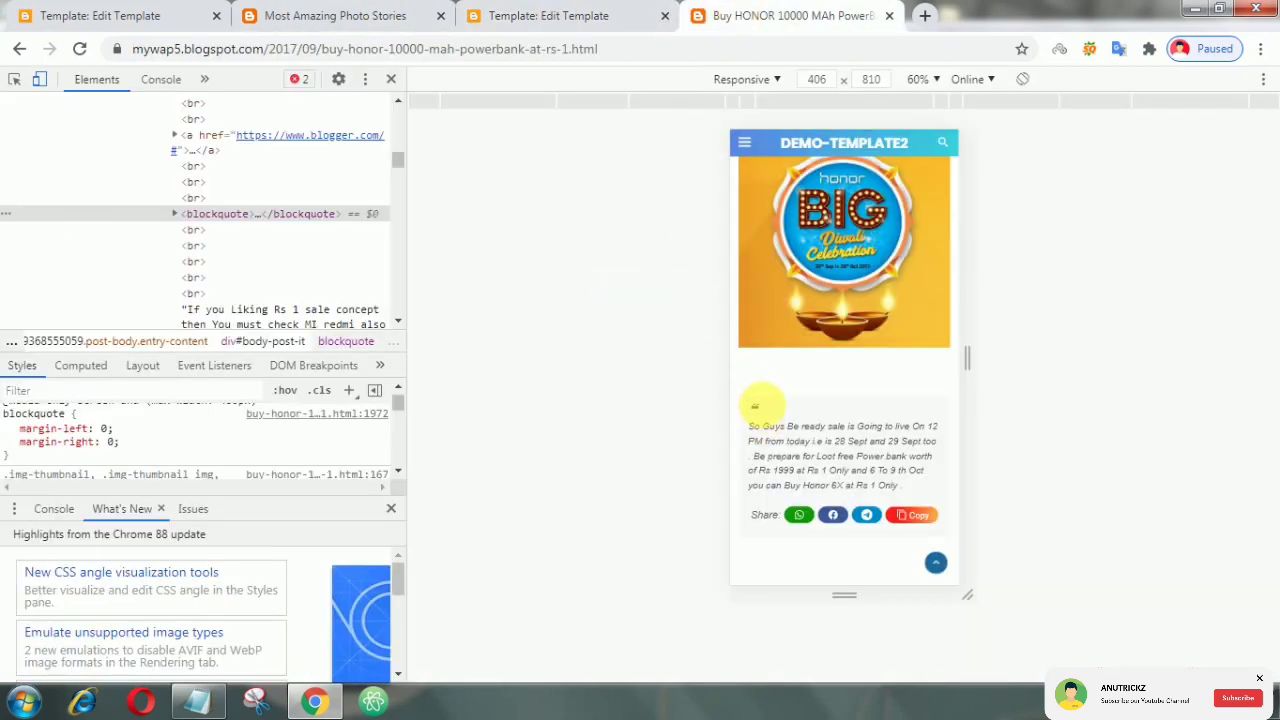
{"action": "left_click", "coordinate": [540, 12]}
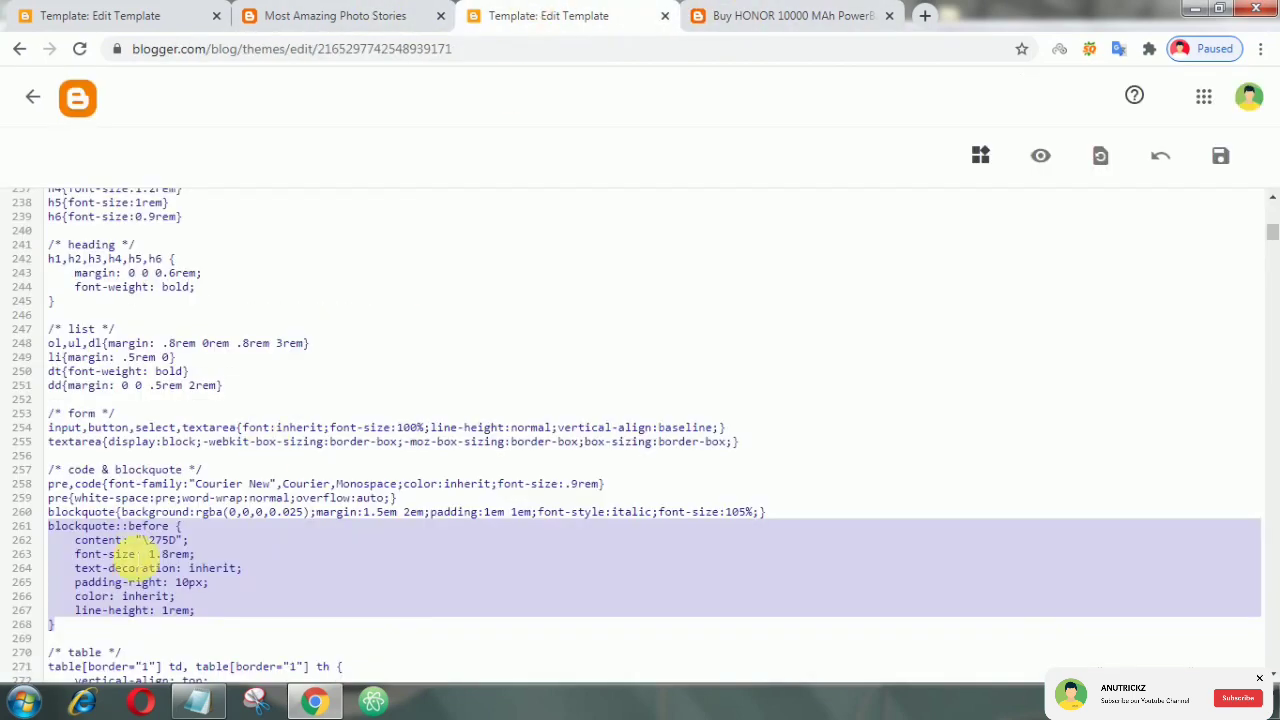
{"action": "key", "text": "Delete"}
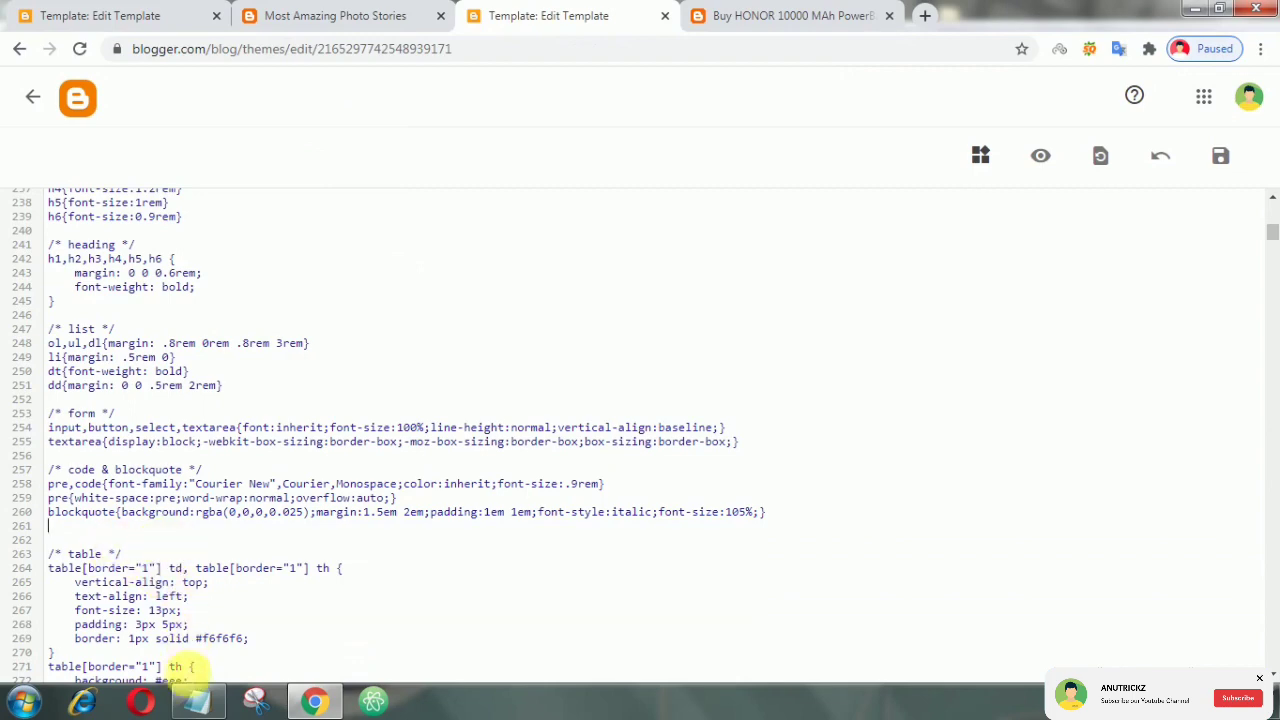
- Paste the pre-line, content-box and 2px solid #F4A900 border lines into the blockquote rule
{"action": "left_click", "coordinate": [192, 708]}
{"action": "right_click", "coordinate": [90, 420]}
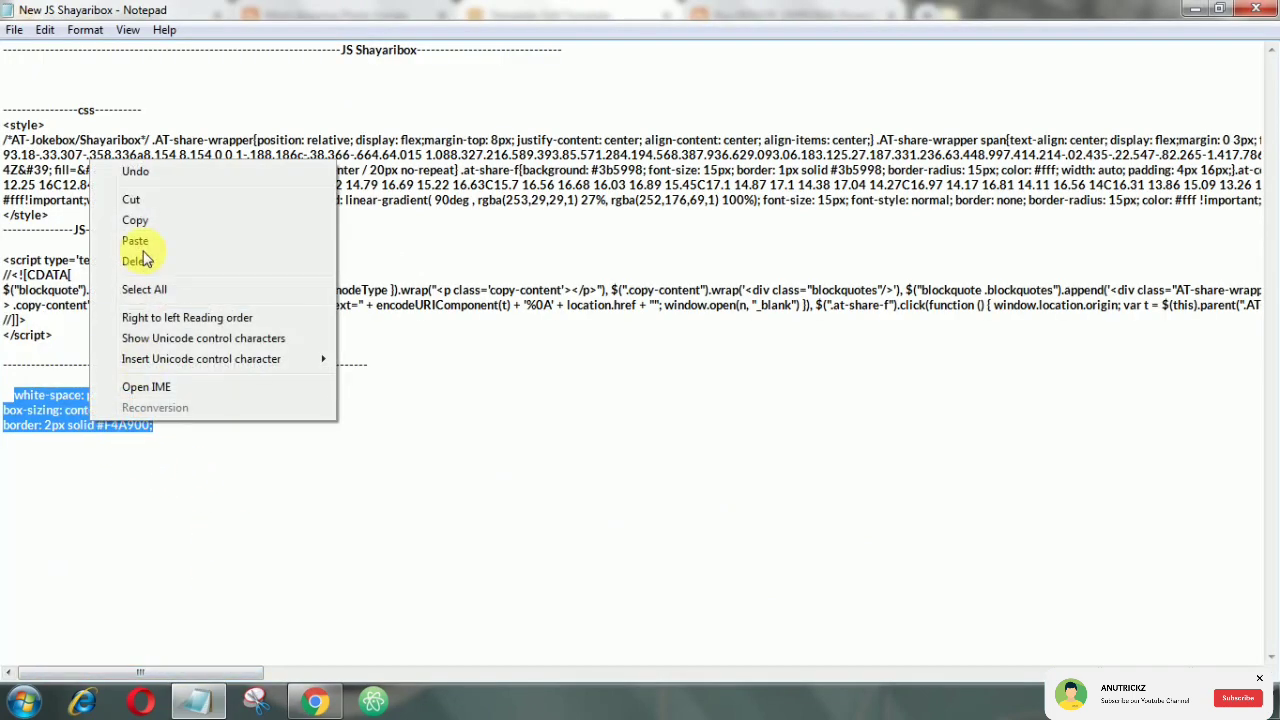
{"action": "left_click", "coordinate": [135, 220]}
{"action": "left_click", "coordinate": [315, 700]}
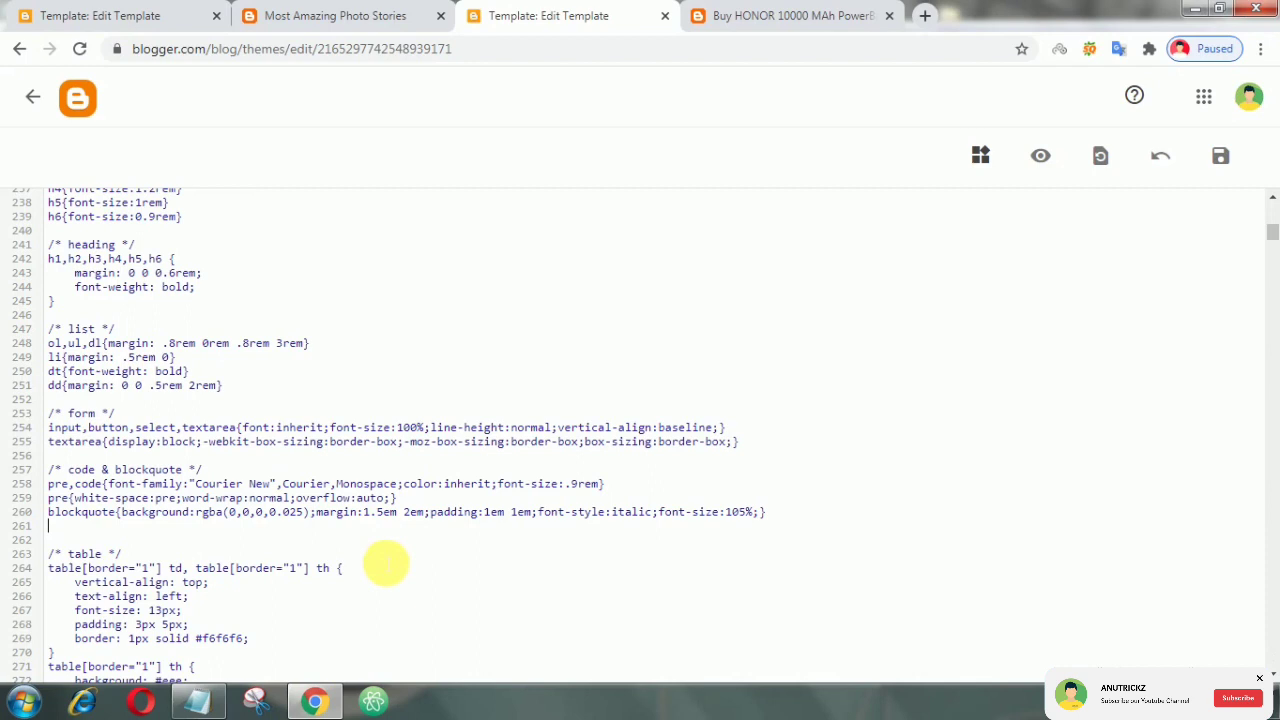
{"action": "left_click", "coordinate": [756, 526]}
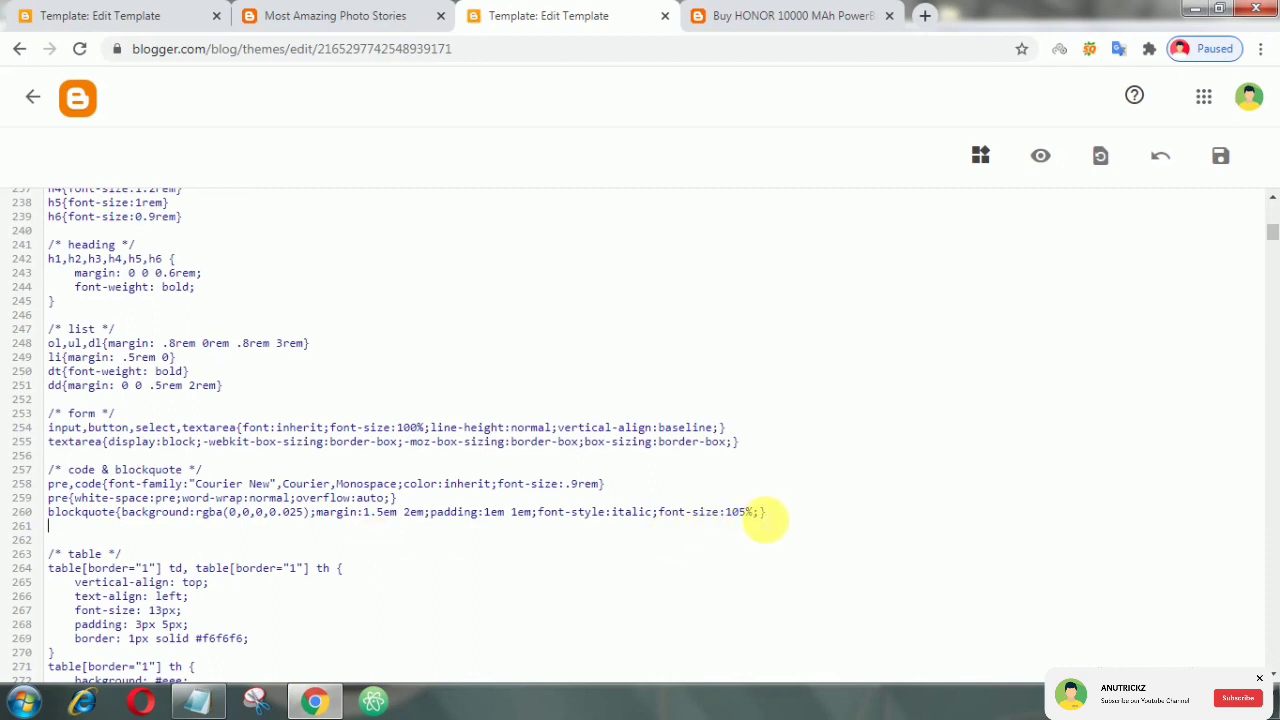
{"action": "right_click", "coordinate": [762, 515]}
{"action": "left_click", "coordinate": [828, 385]}
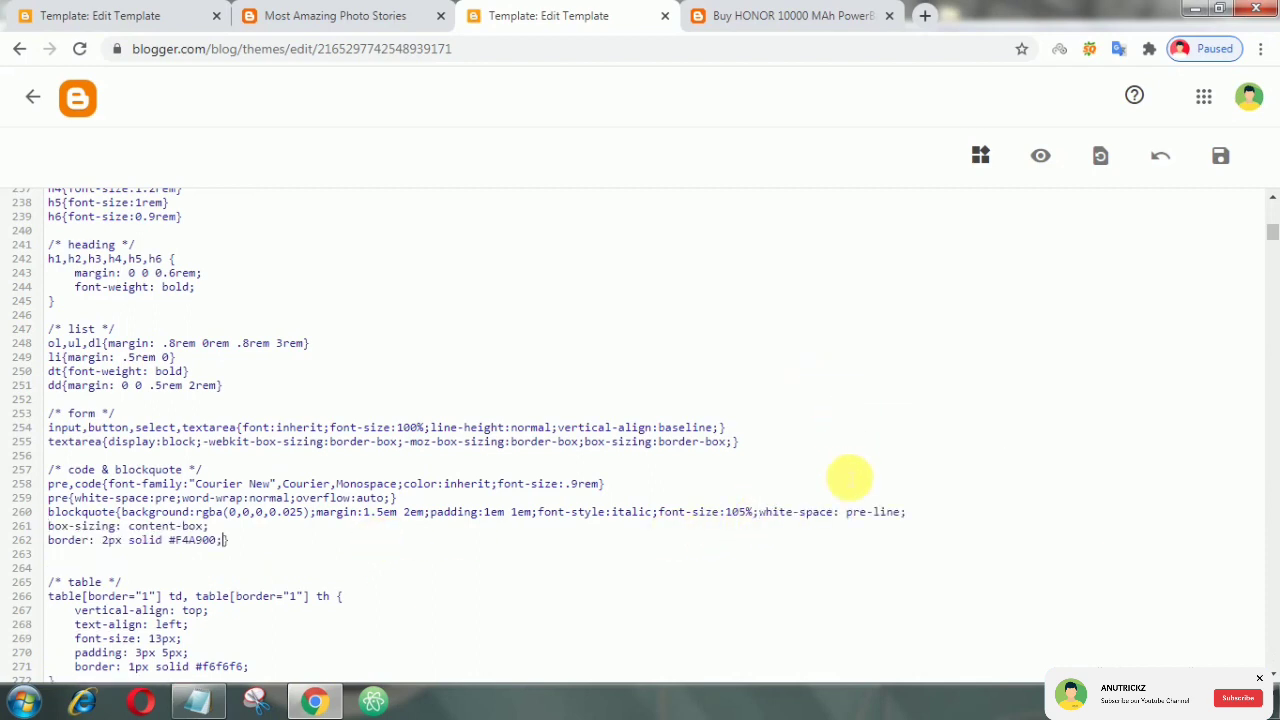
- Save the theme and return to the HONOR post page
{"action": "left_click", "coordinate": [1220, 156]}
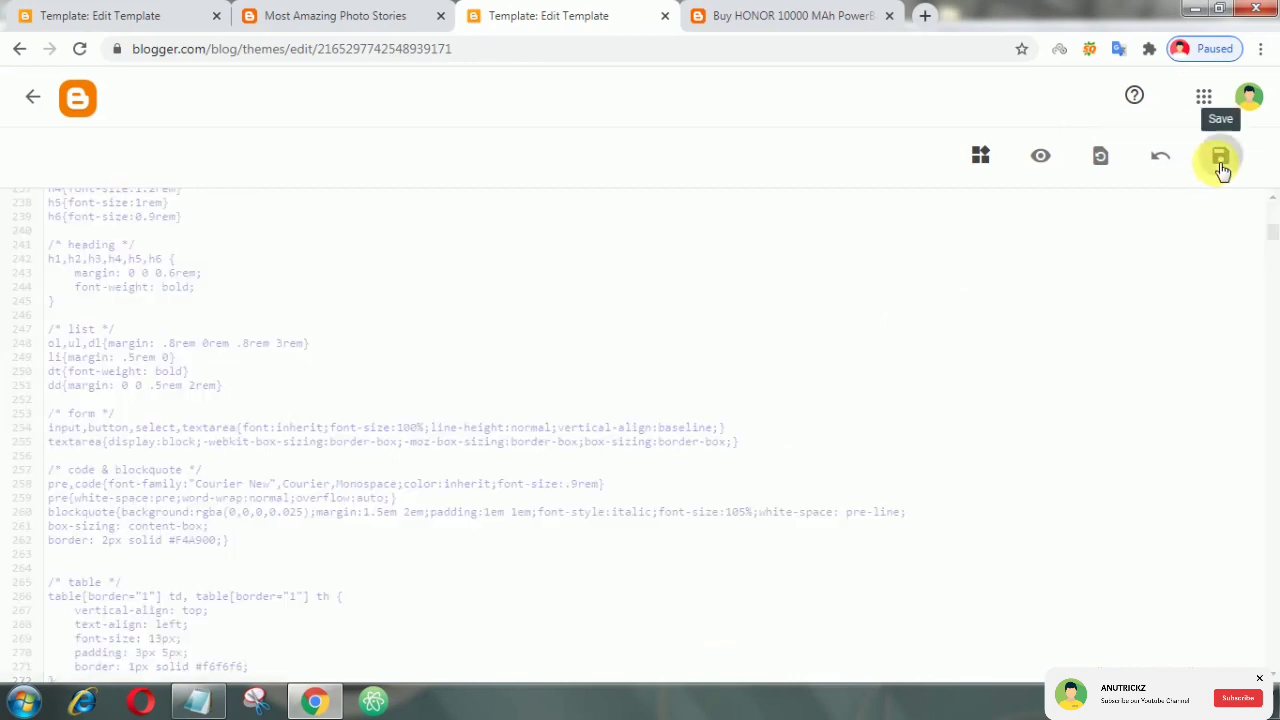
{"action": "left_click", "coordinate": [782, 15]}
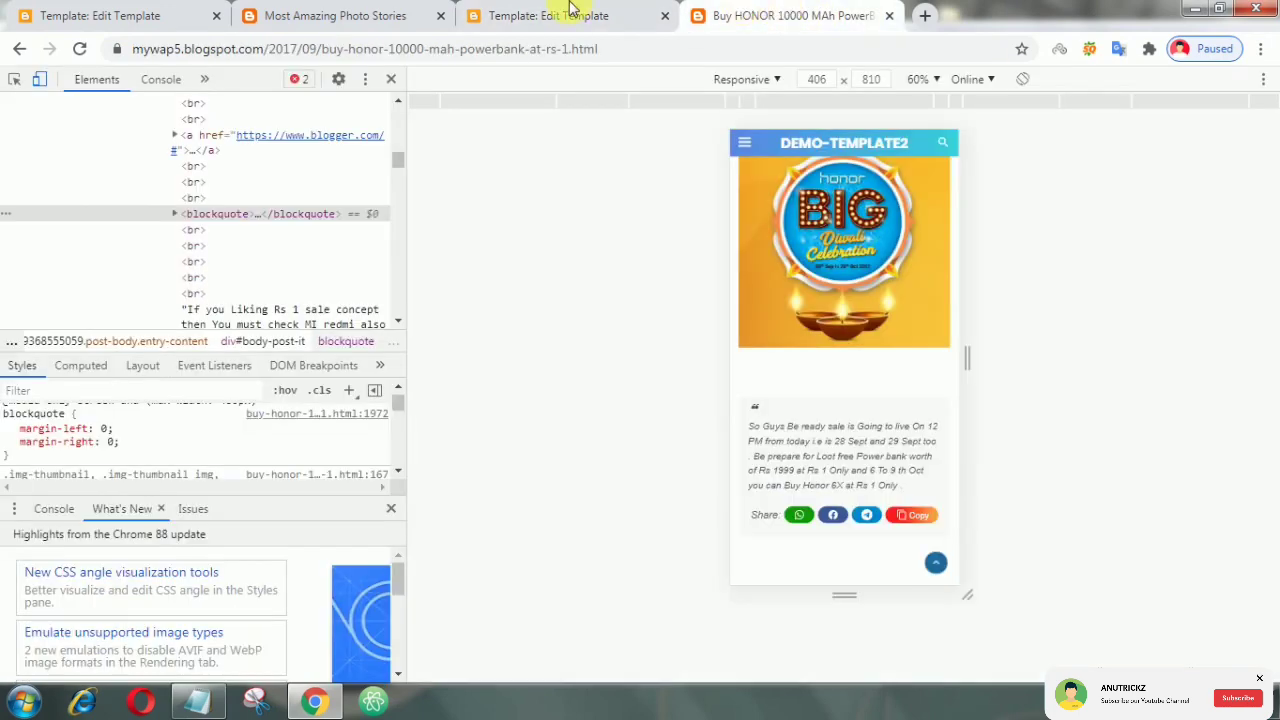
{"action": "left_click", "coordinate": [540, 15]}
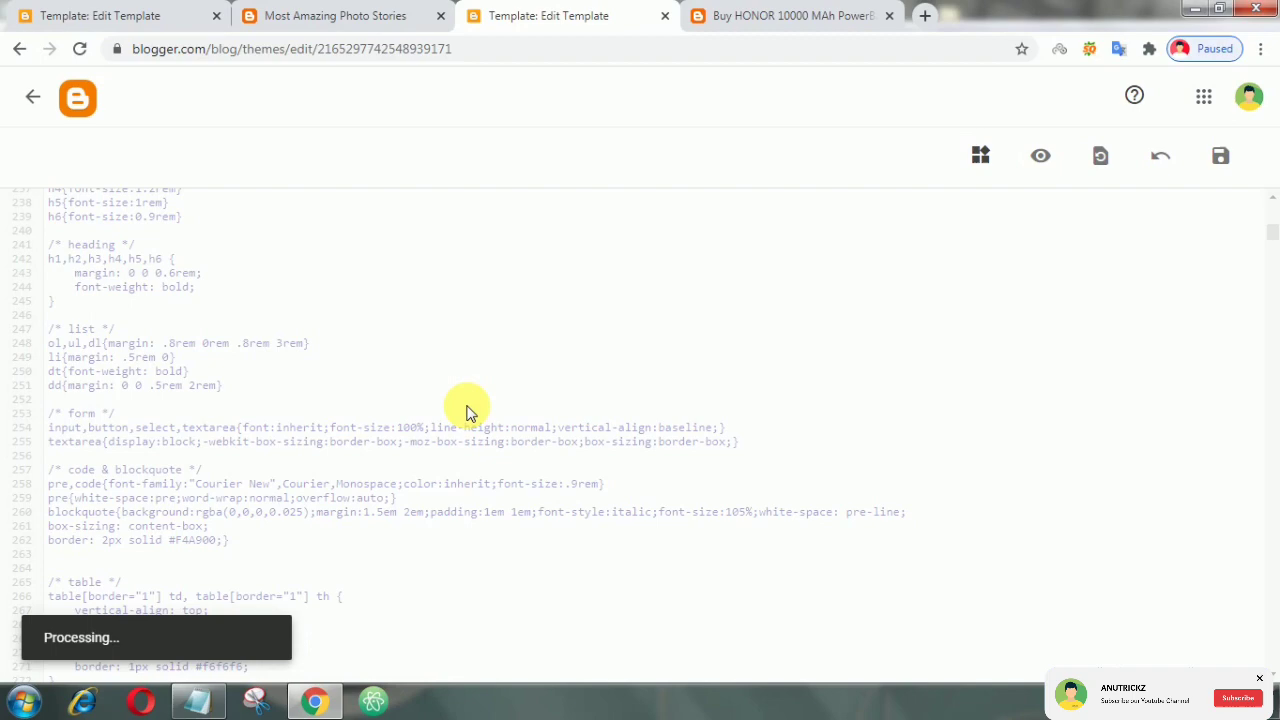
{"action": "left_click", "coordinate": [723, 15]}
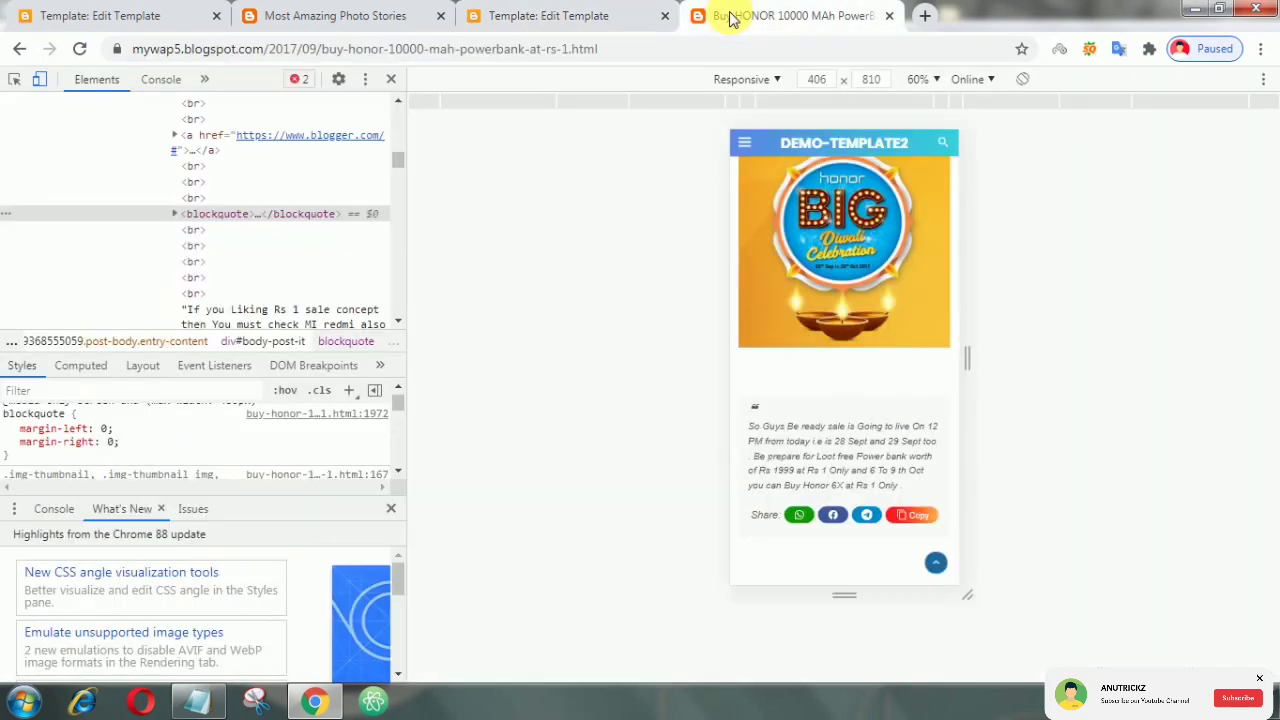
- Reload the HONOR post and use the quote's Copy share button
{"action": "left_click", "coordinate": [392, 77]}
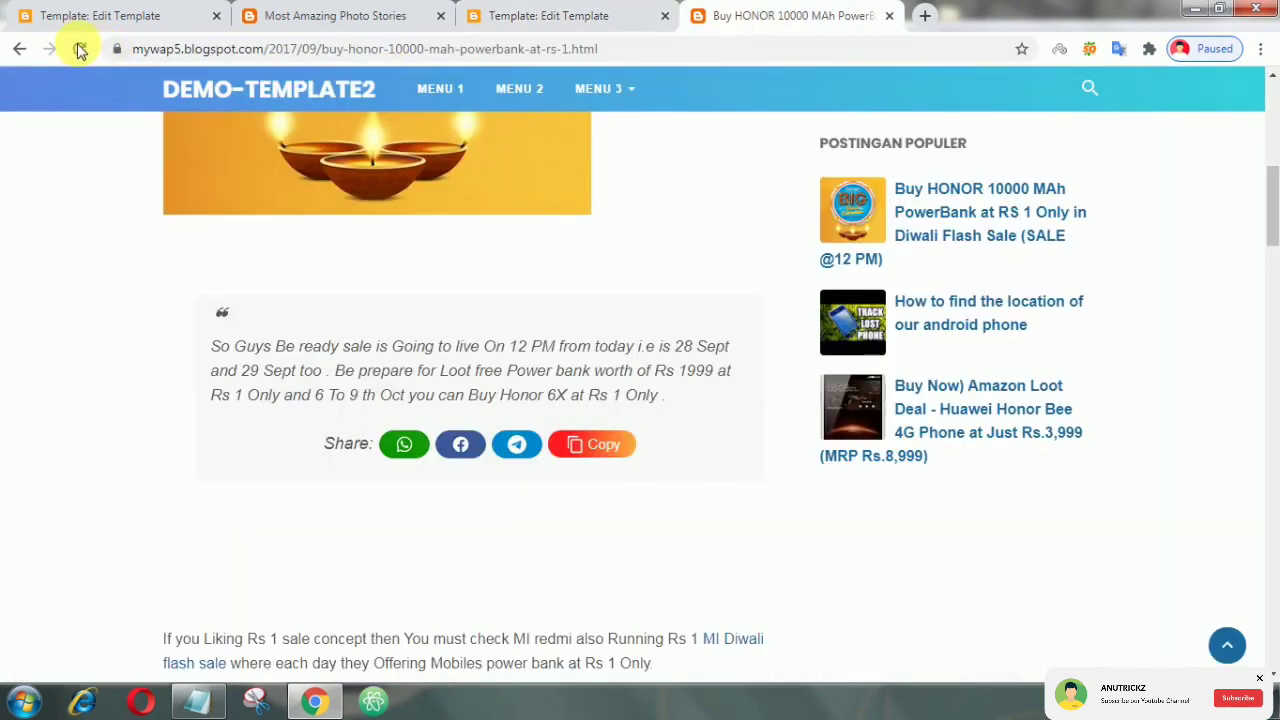
{"action": "left_click", "coordinate": [80, 49]}
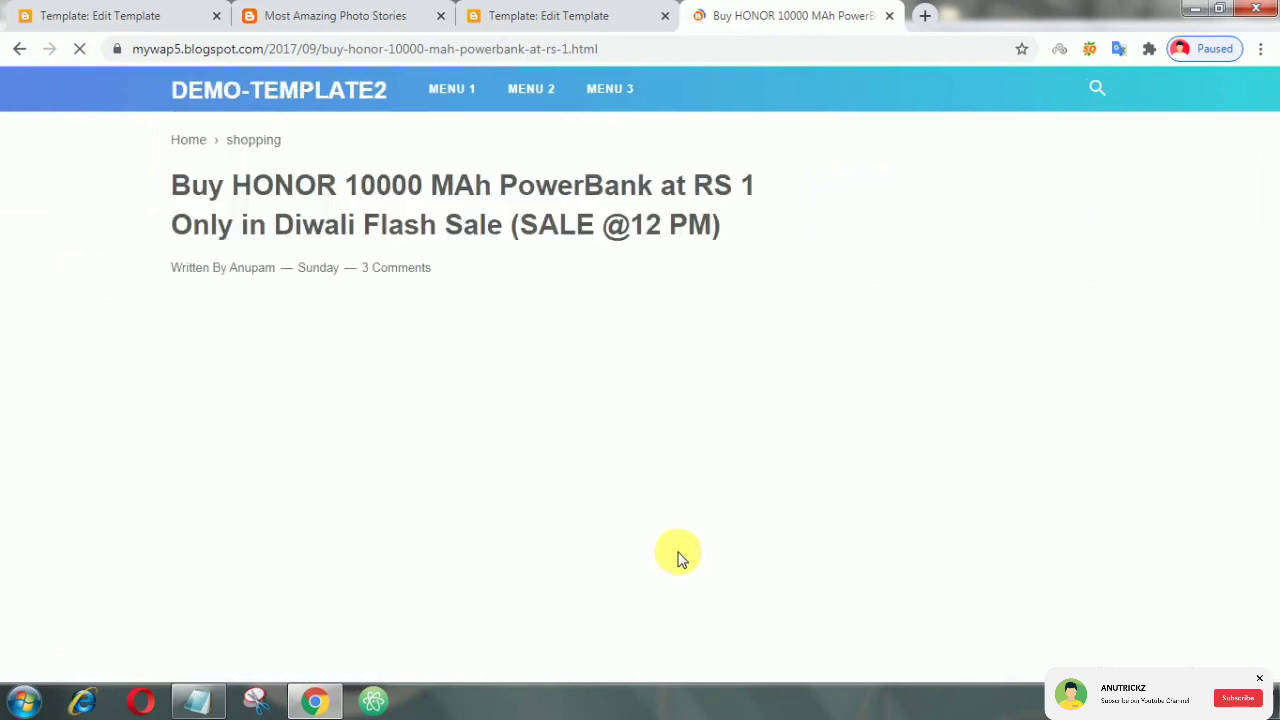
{"action": "scroll", "coordinate": [586, 500], "scroll_direction": "down", "scroll_amount": 5}
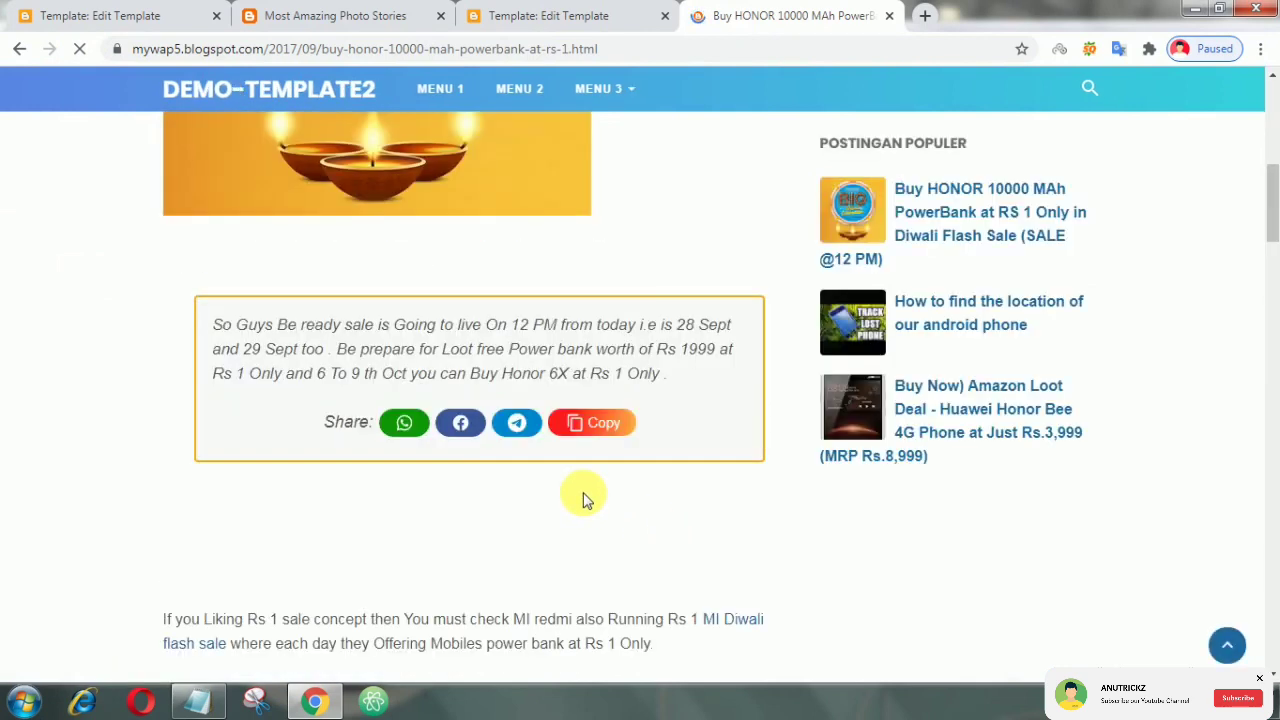
{"action": "left_click", "coordinate": [601, 428]}
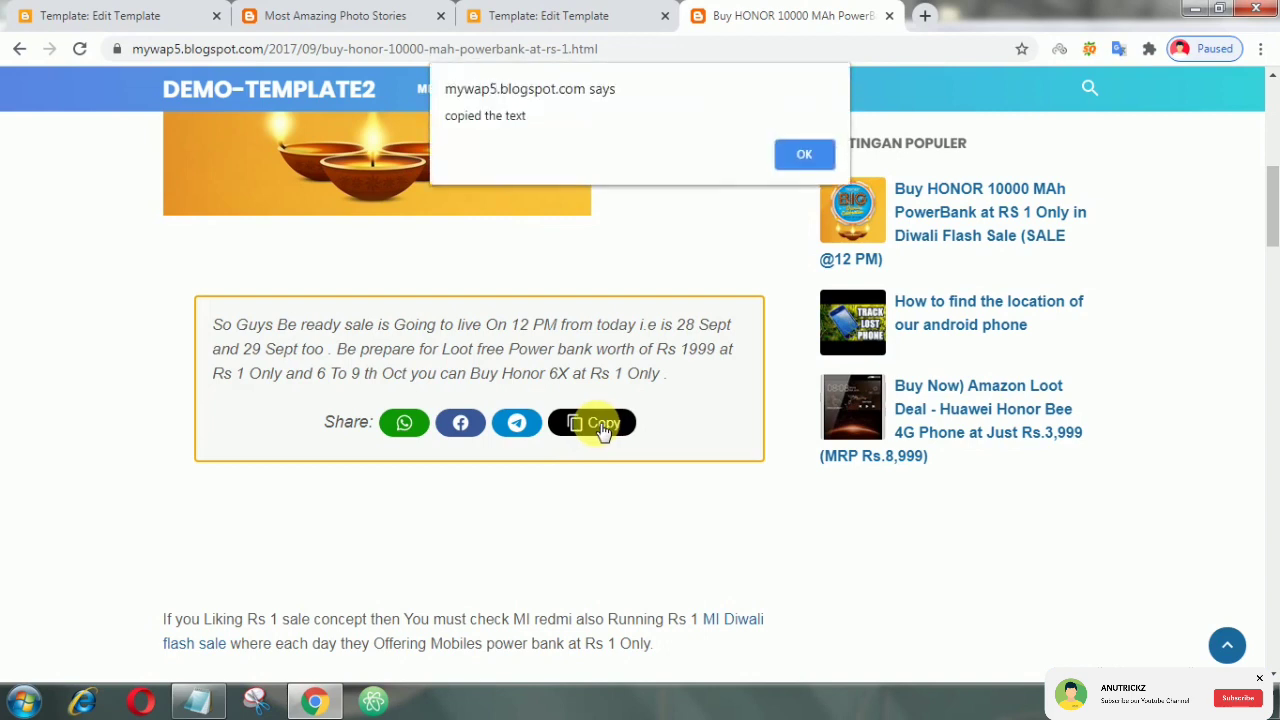
{"action": "left_click", "coordinate": [810, 150]}
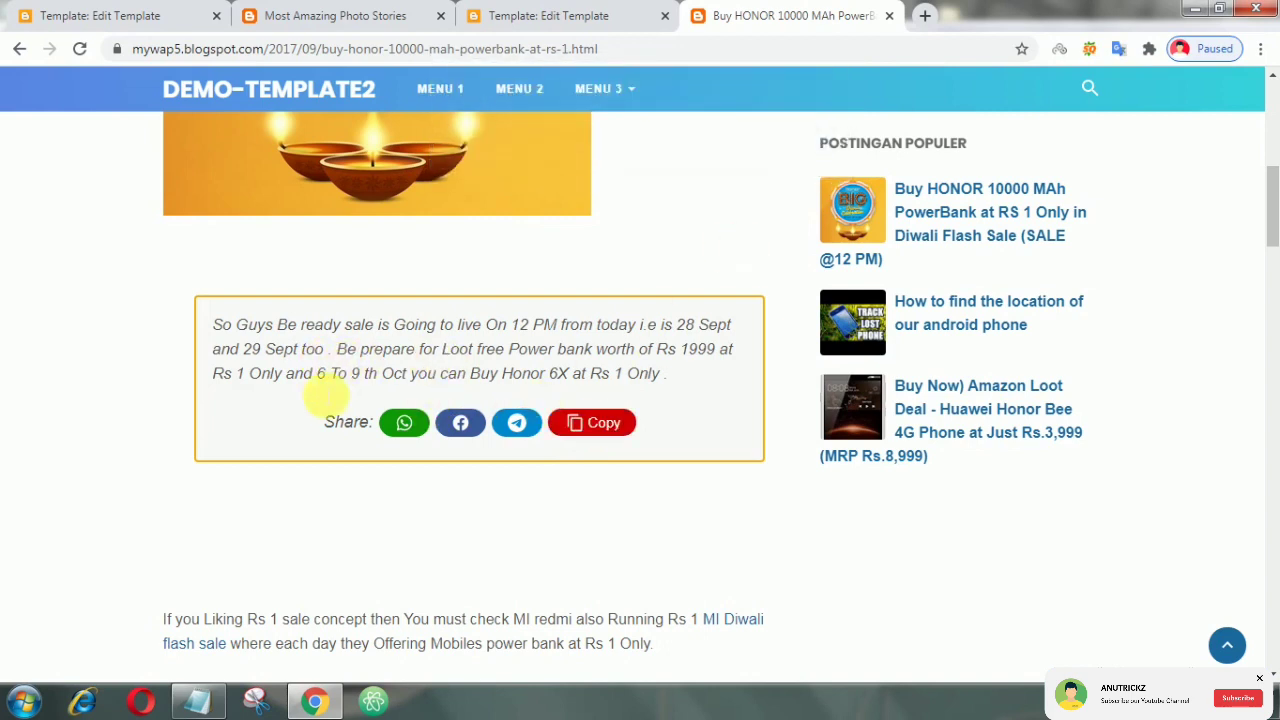
- Paste the copied quote into the address bar to verify the copy worked
{"action": "left_click", "coordinate": [318, 48]}
{"action": "right_click", "coordinate": [316, 46]}
{"action": "left_click", "coordinate": [375, 135]}
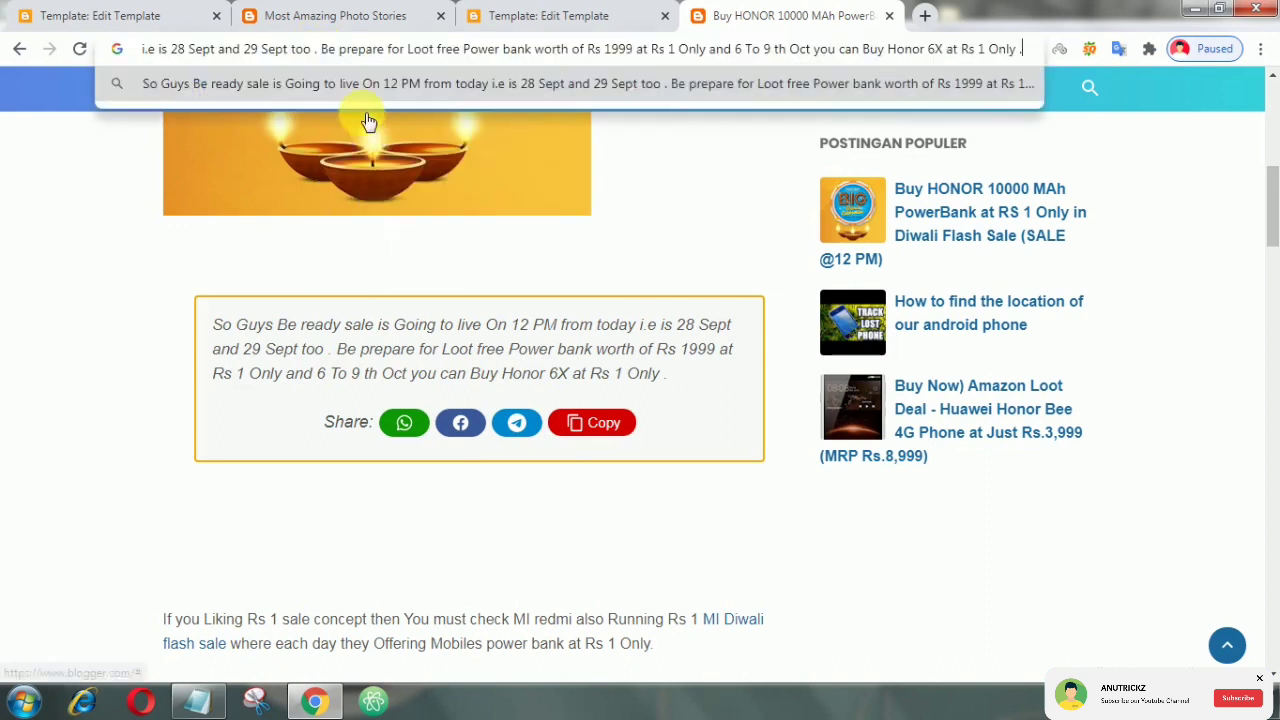
{"action": "left_click", "coordinate": [143, 287]}
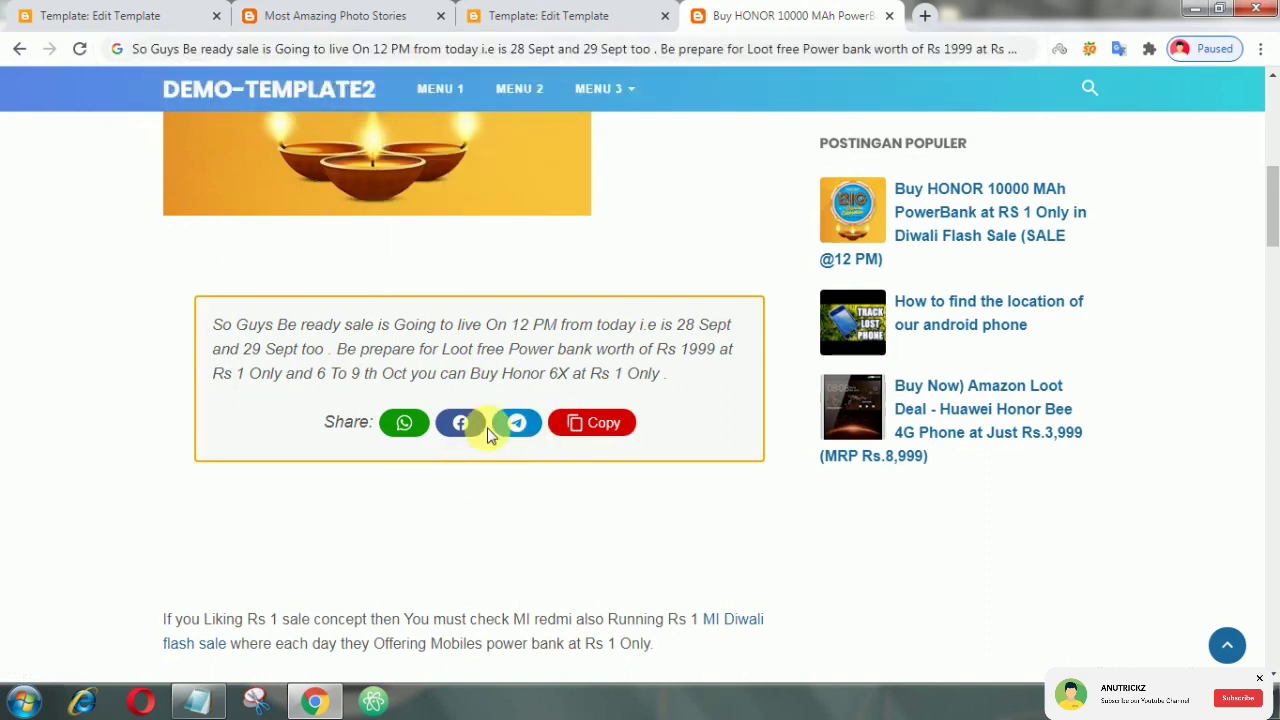
- Inspect the orange-bordered quote box's markup, then close DevTools
{"action": "right_click", "coordinate": [214, 372]}
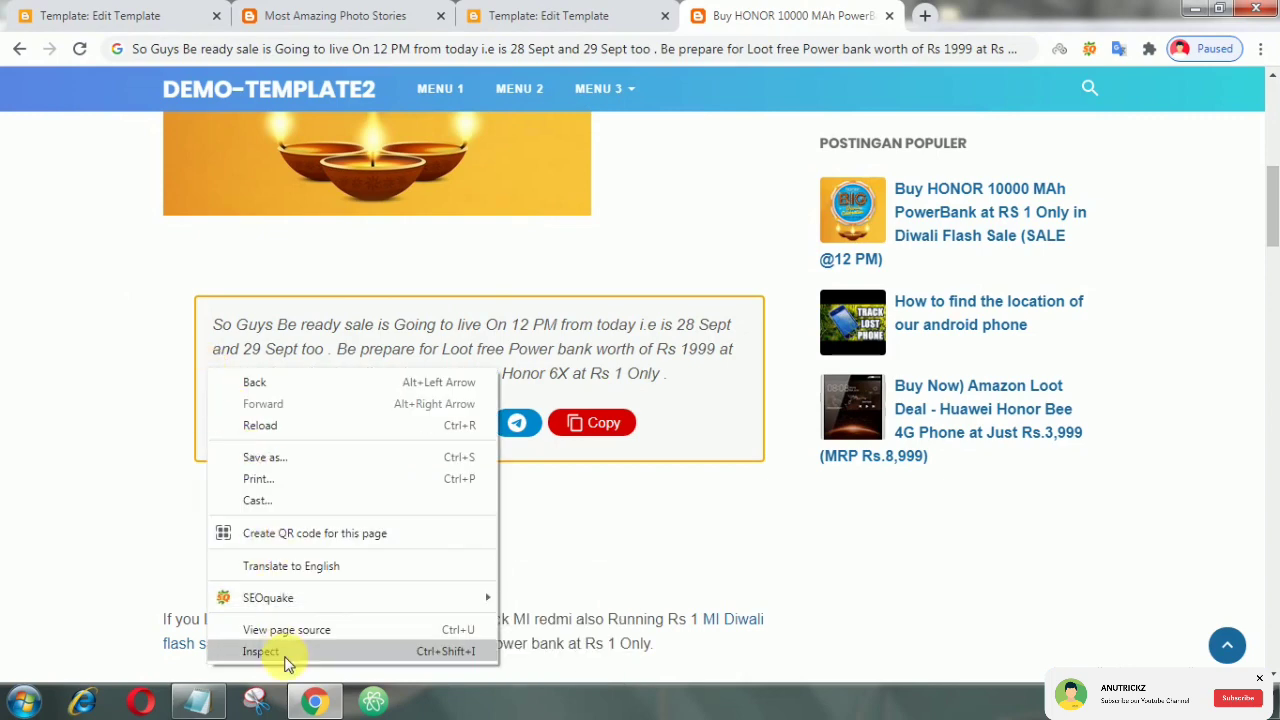
{"action": "left_click", "coordinate": [285, 657]}
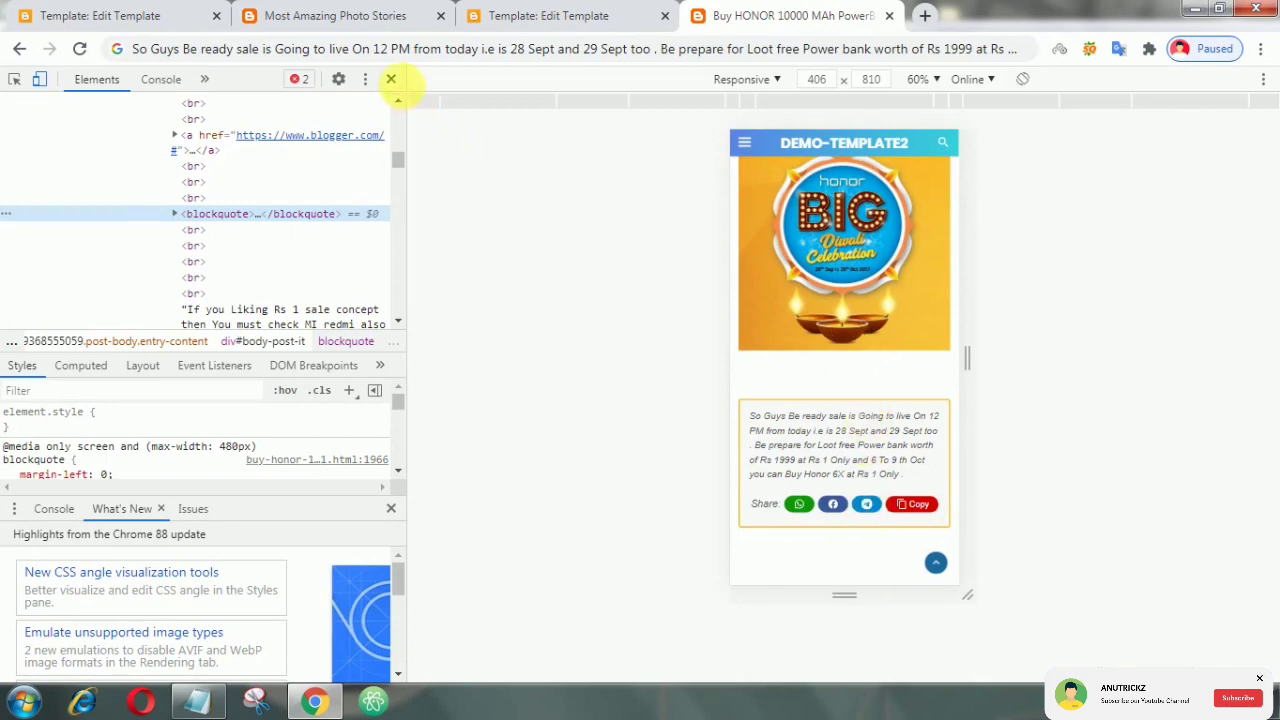
{"action": "left_click", "coordinate": [393, 80]}
{"action": "scroll", "coordinate": [443, 400], "scroll_direction": "up", "scroll_amount": 3}
{"action": "scroll", "coordinate": [449, 409], "scroll_direction": "down", "scroll_amount": 3}
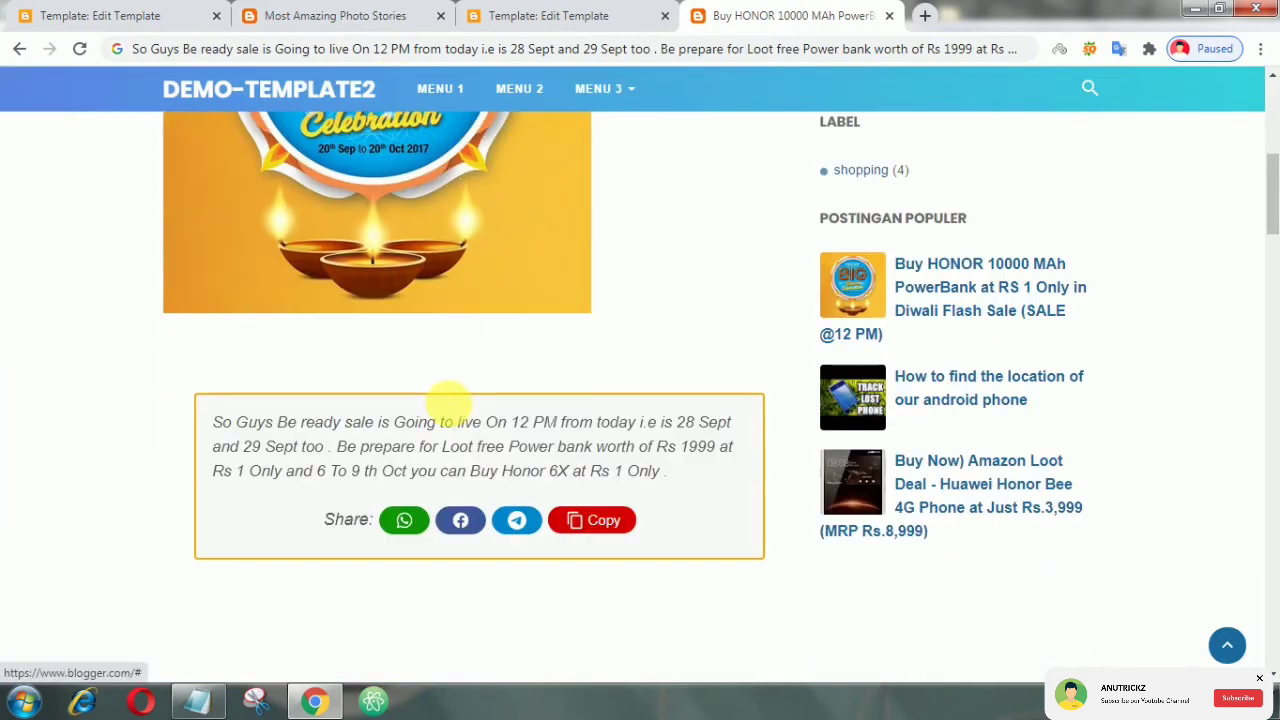